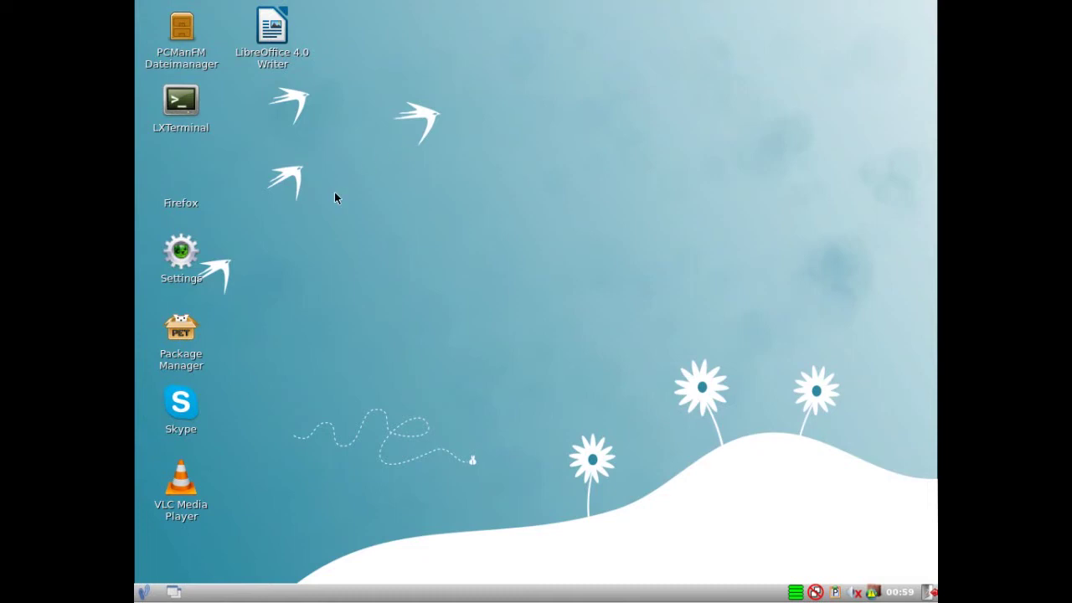
- Review the appearance and advanced pages of the desktop settings (Einstellungen der Arbeitsfläche), and close the dialog
right_click(309, 316)
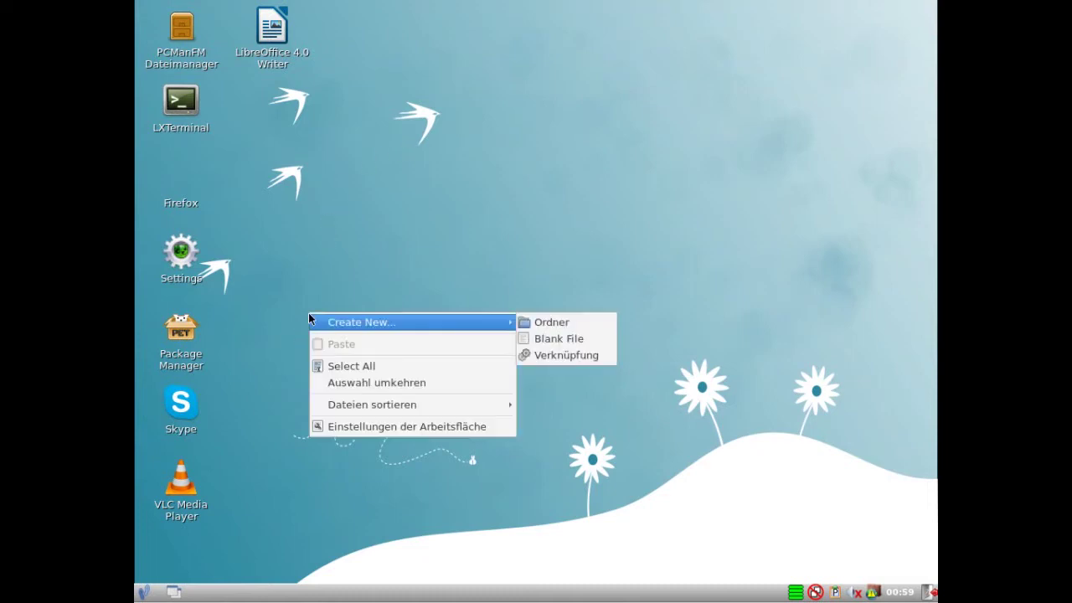
left_click(353, 427)
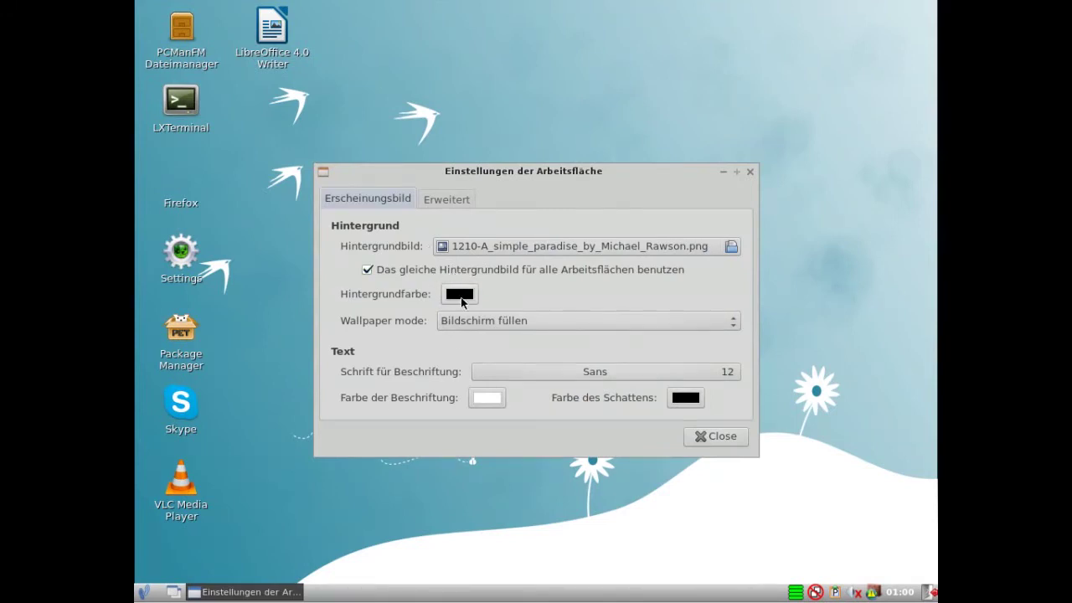
left_click(445, 198)
left_click(394, 201)
left_click(716, 434)
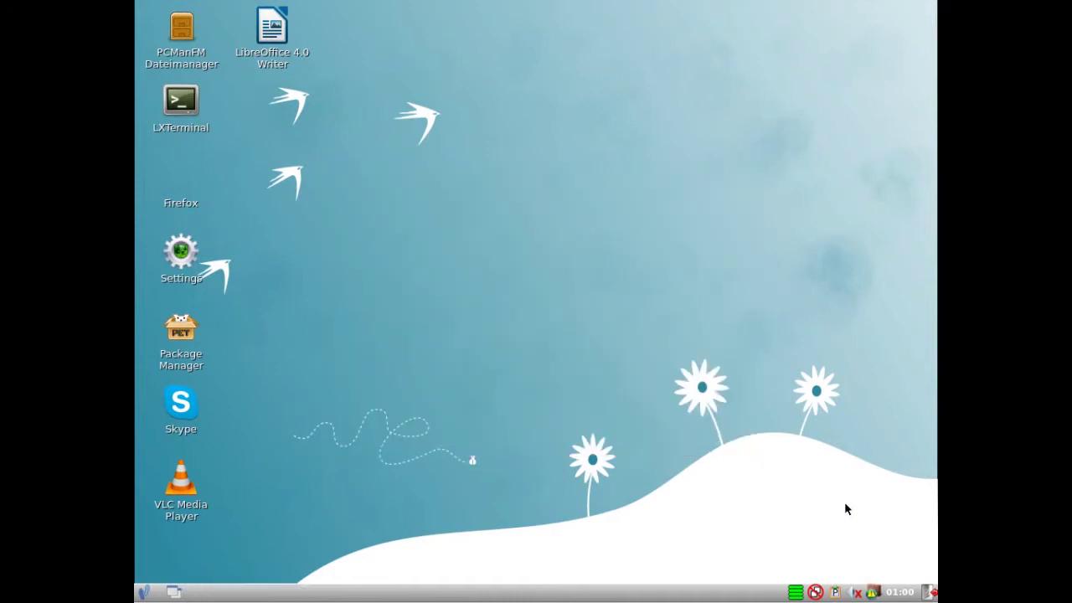
- View the PupControl Shutdown Manager options and close it without choosing one
left_click(932, 593)
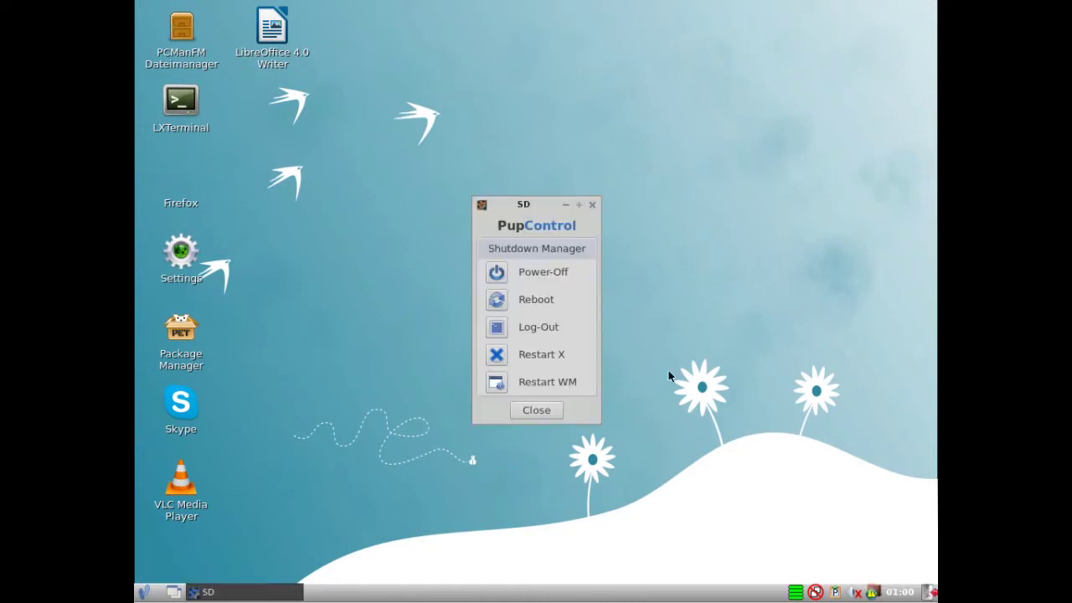
left_click(553, 411)
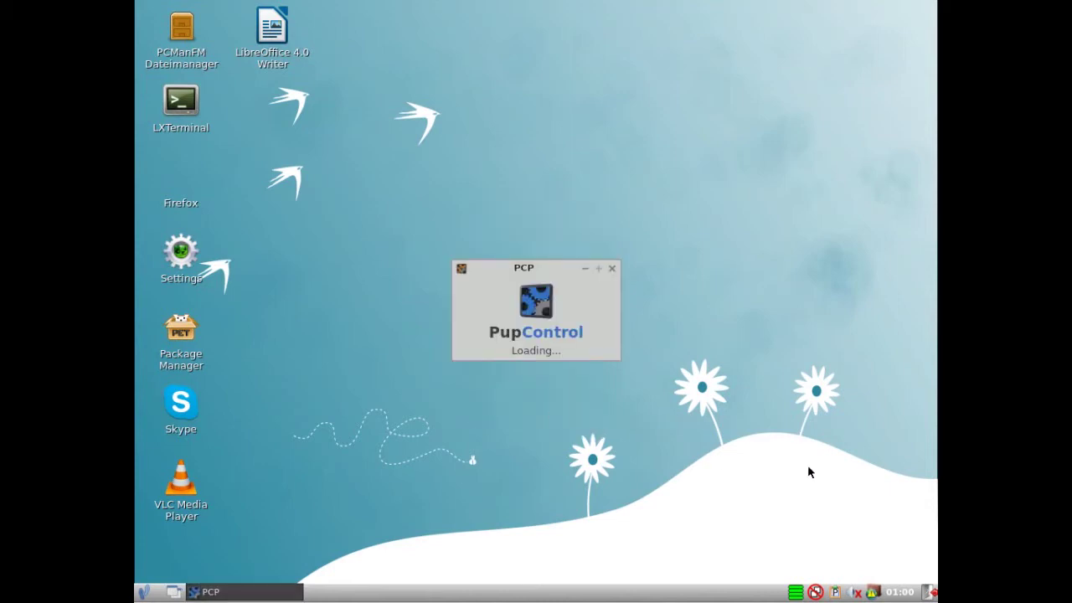
left_click(758, 486)
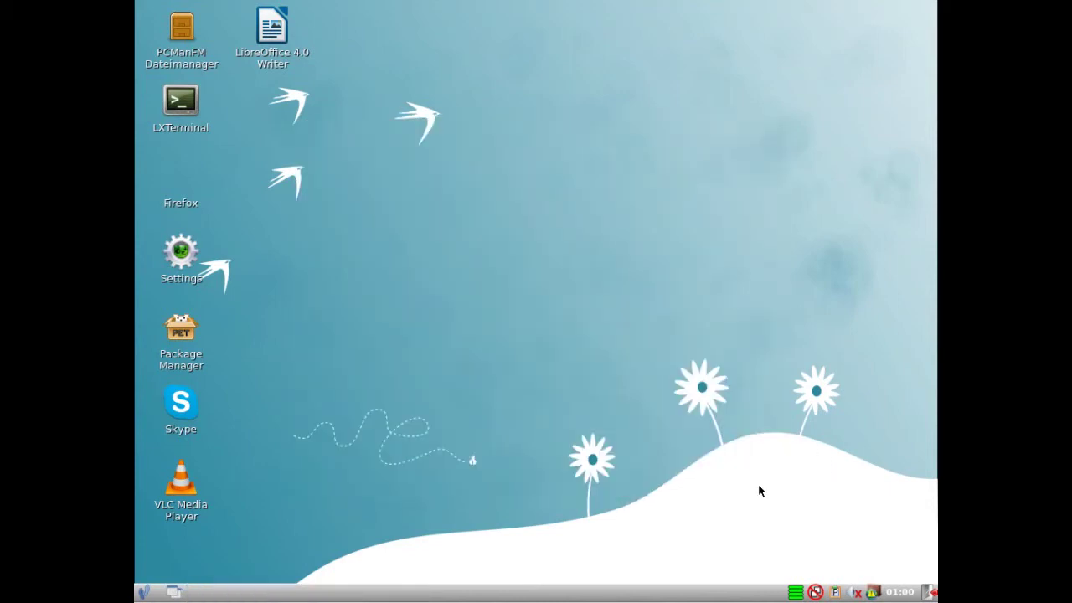
- Check the taskbar clock's calendar, the volume control and the clipboard history, closing each one again
left_click(896, 592)
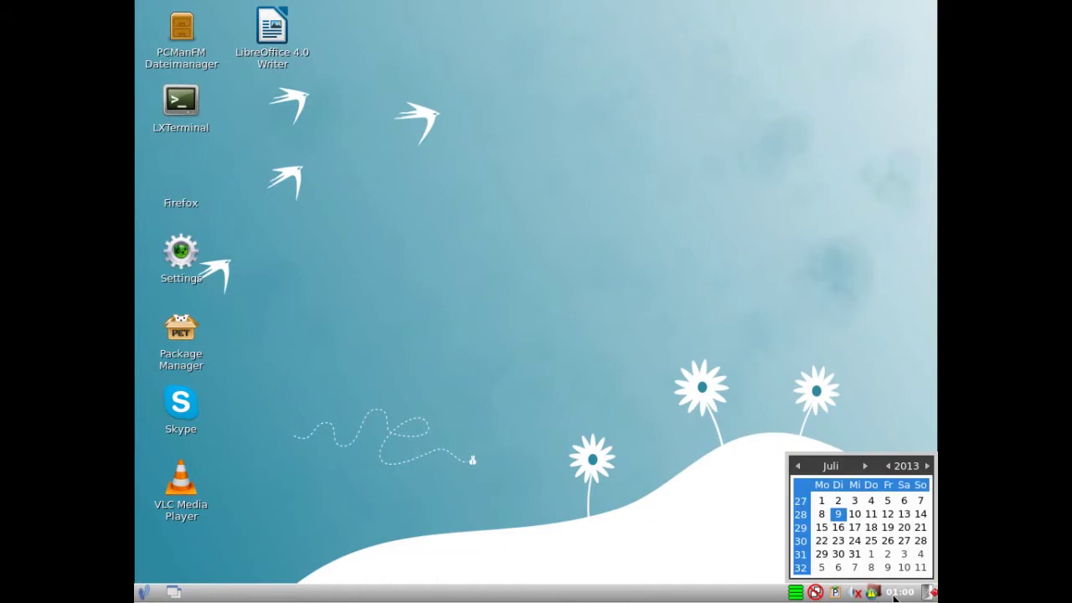
left_click(895, 595)
left_click(851, 593)
left_click(851, 594)
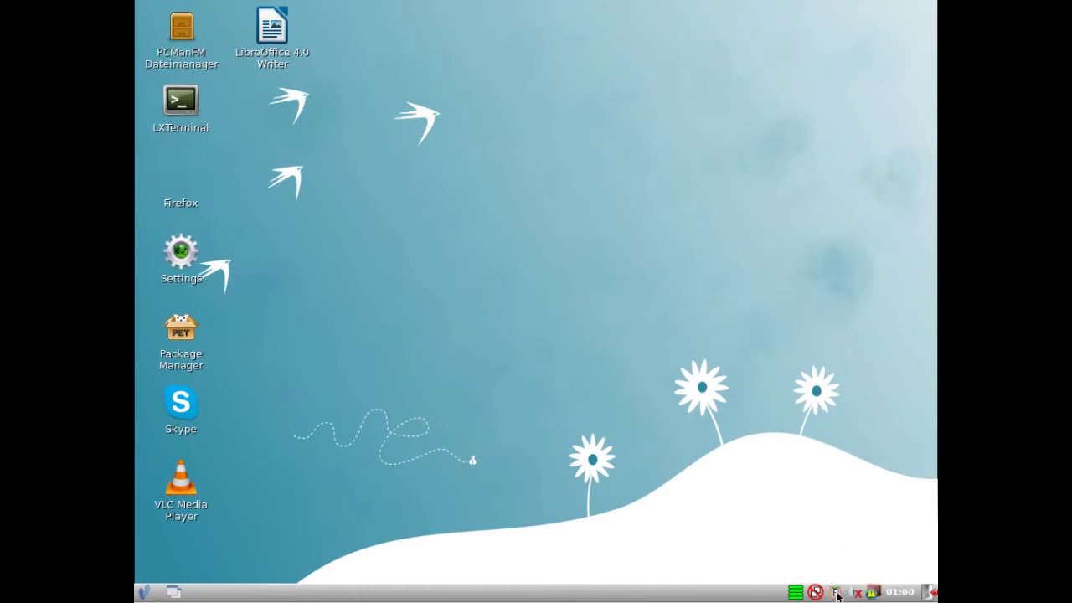
left_click(836, 592)
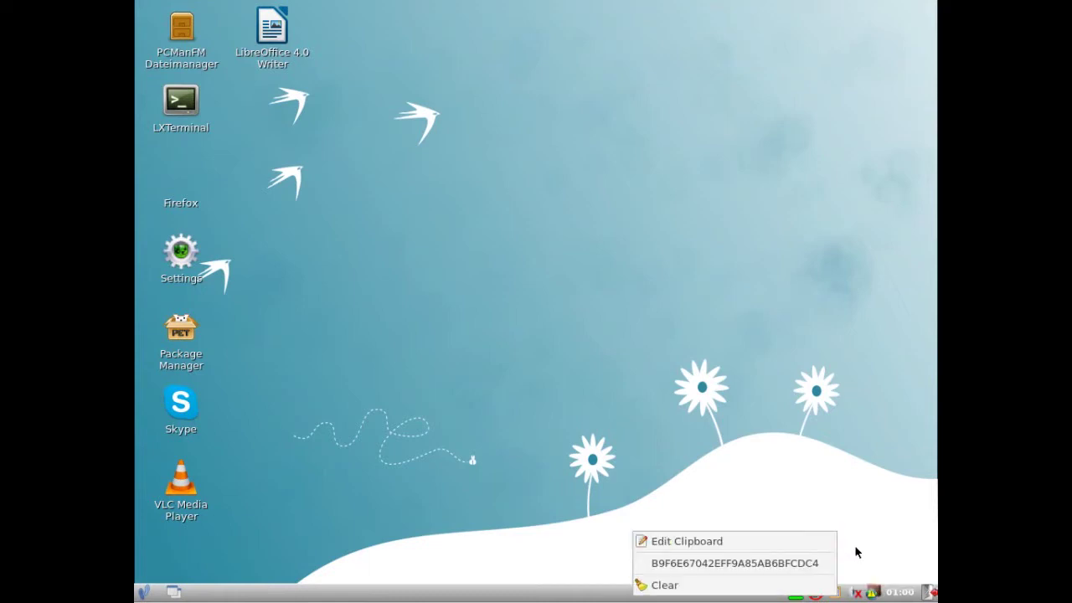
left_click(856, 548)
- View the Frisbee network configuration and the Partview drive-space overview, and close both windows
left_click(812, 593)
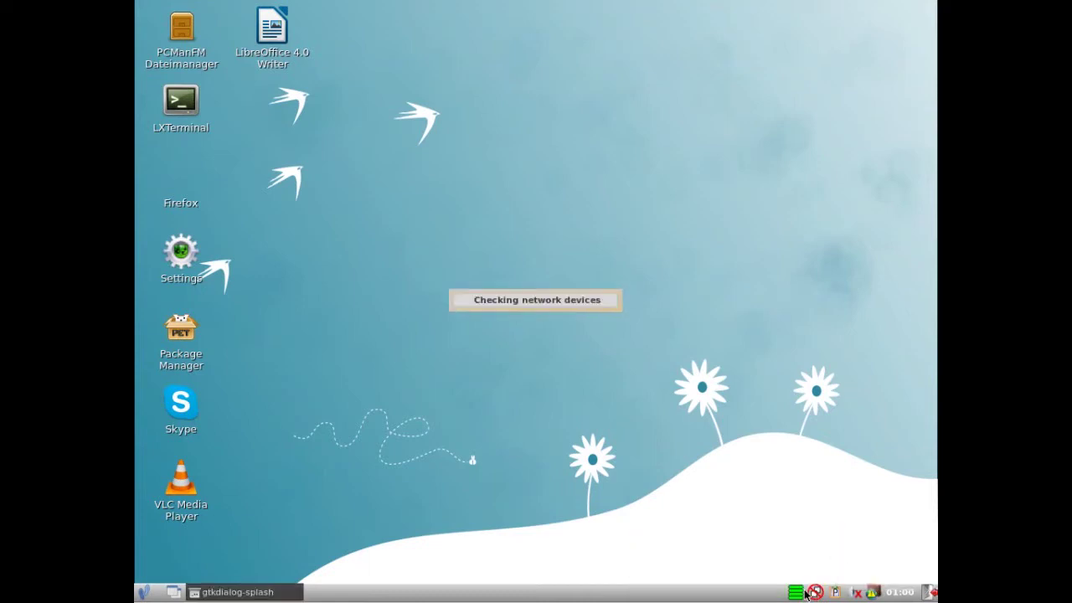
left_click(796, 593)
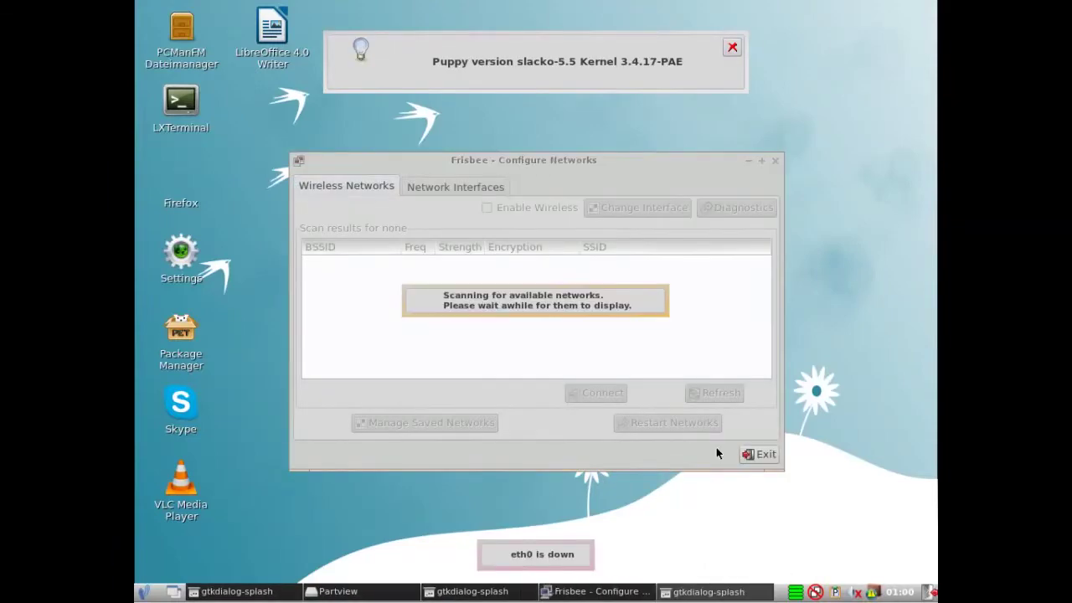
left_click(760, 455)
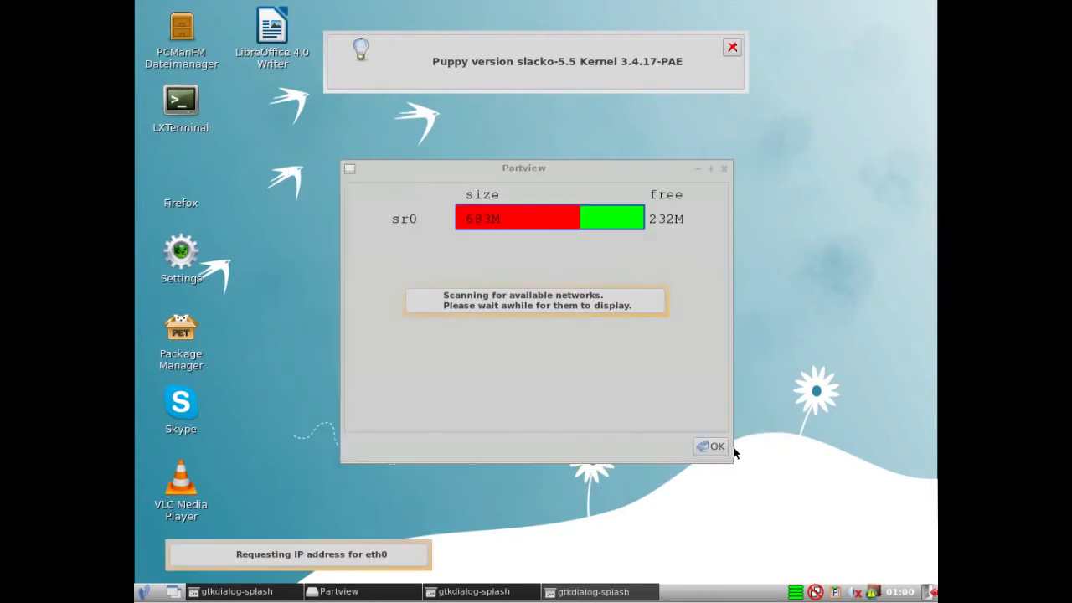
left_click(712, 447)
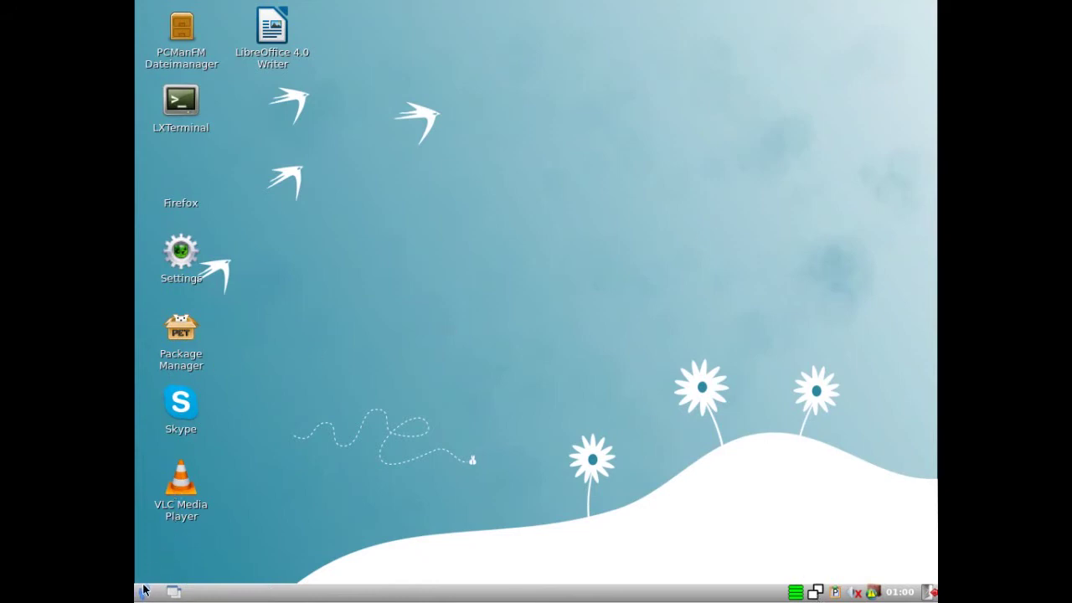
- Review the taskbar's panel settings for geometry, appearance, panel extensions and advanced options, and close the dialog
right_click(220, 595)
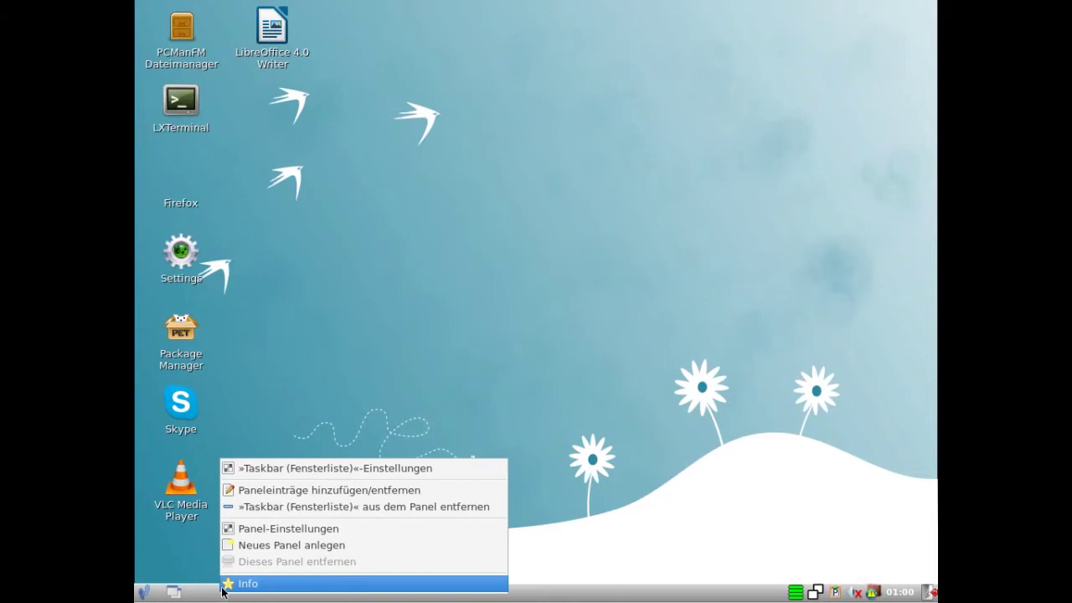
left_click(256, 528)
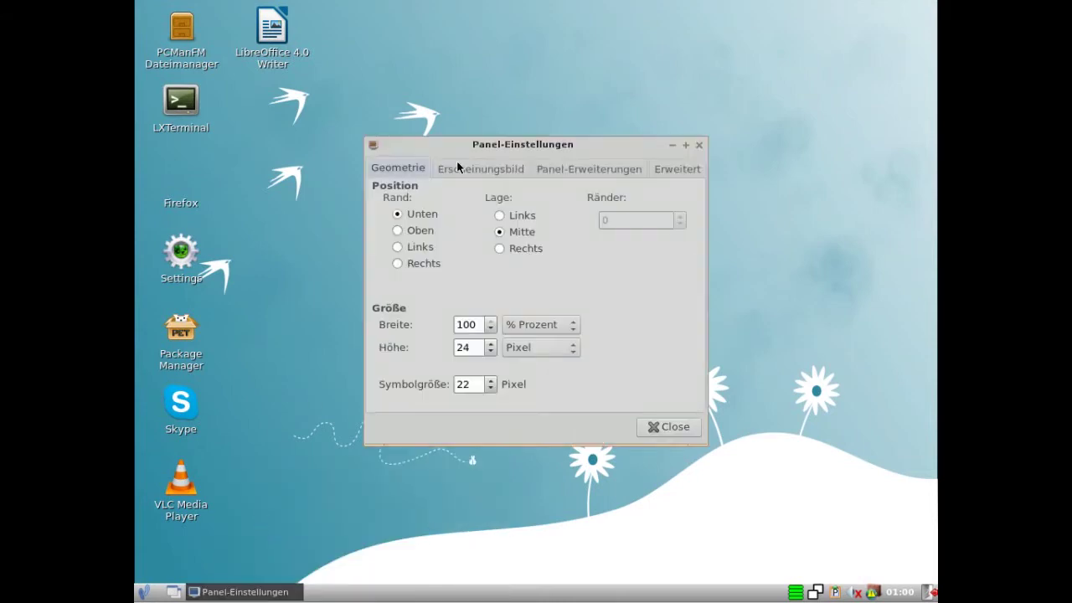
left_click(458, 169)
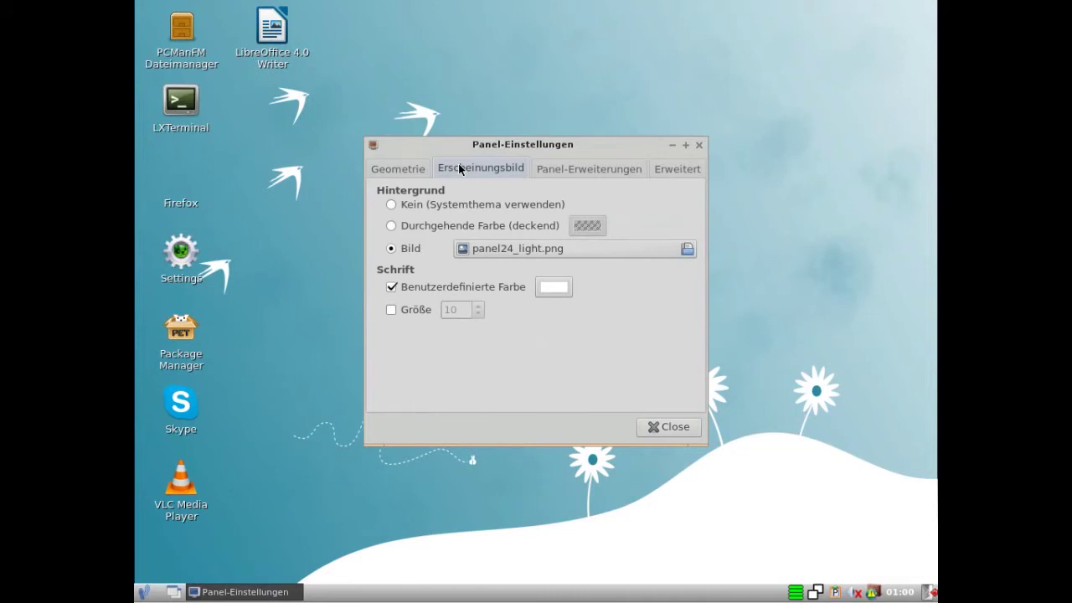
left_click(555, 170)
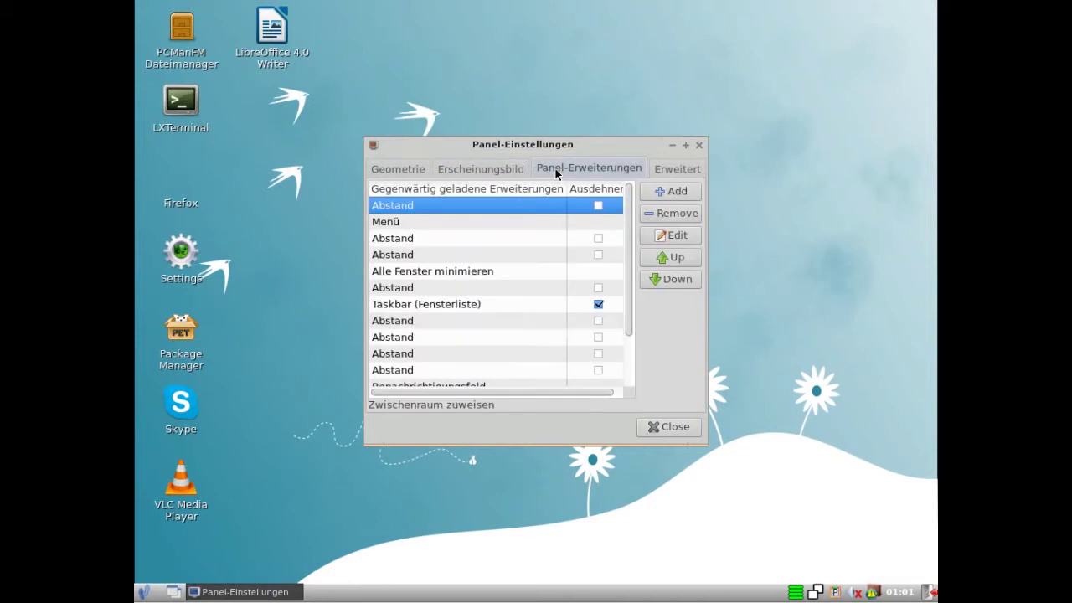
left_click(664, 168)
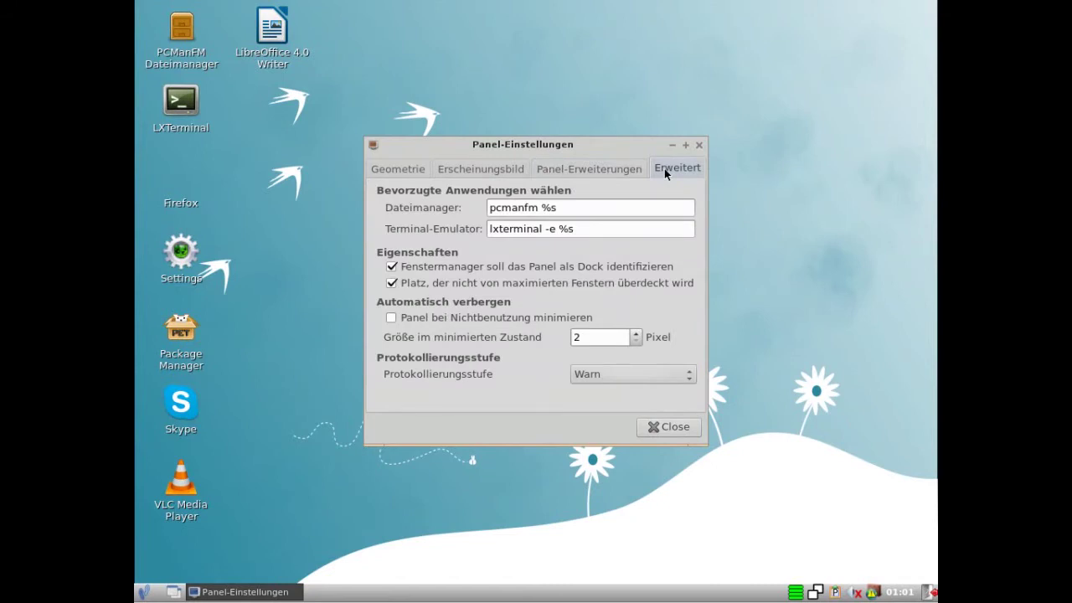
left_click(669, 428)
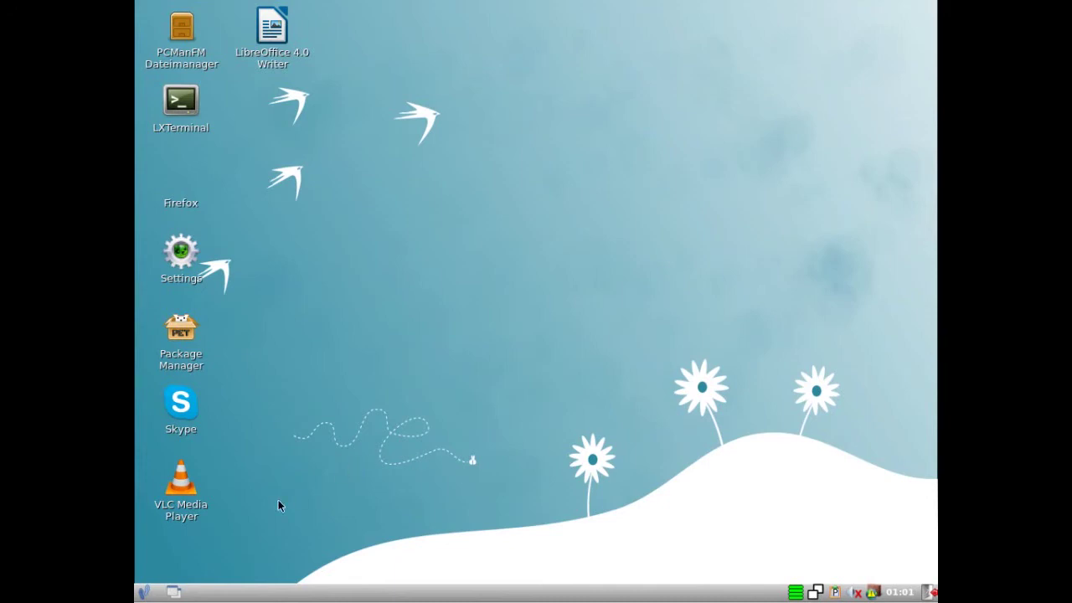
- Examine the Erscheinungsbild anpassen settings for widgets, colours, icon theme, mouse cursor, window borders, font and other options, and close the dialog
left_click(142, 591)
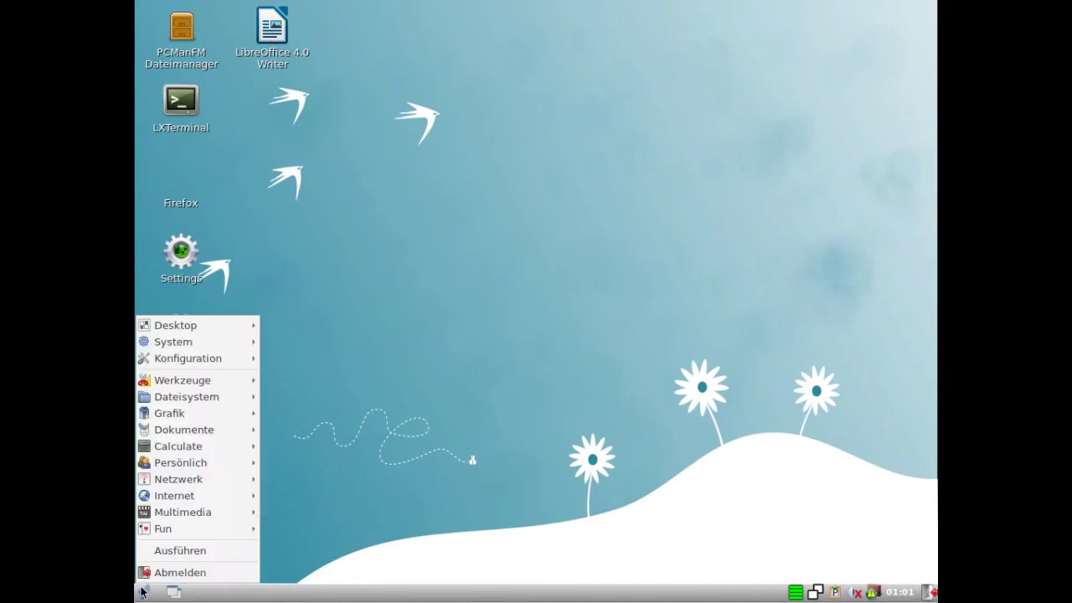
mouse_move(255, 325)
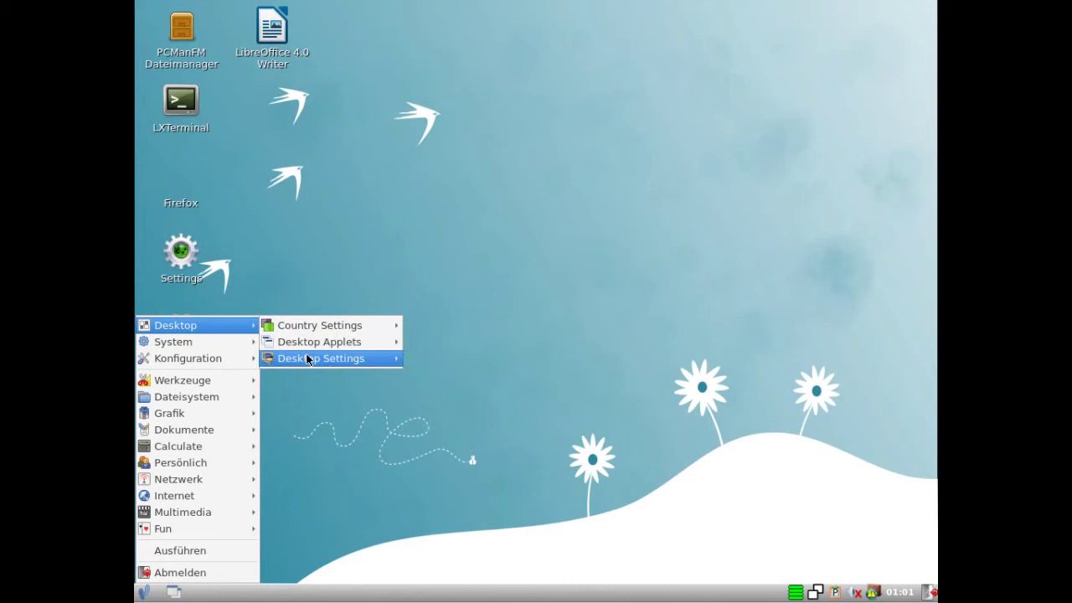
mouse_move(308, 360)
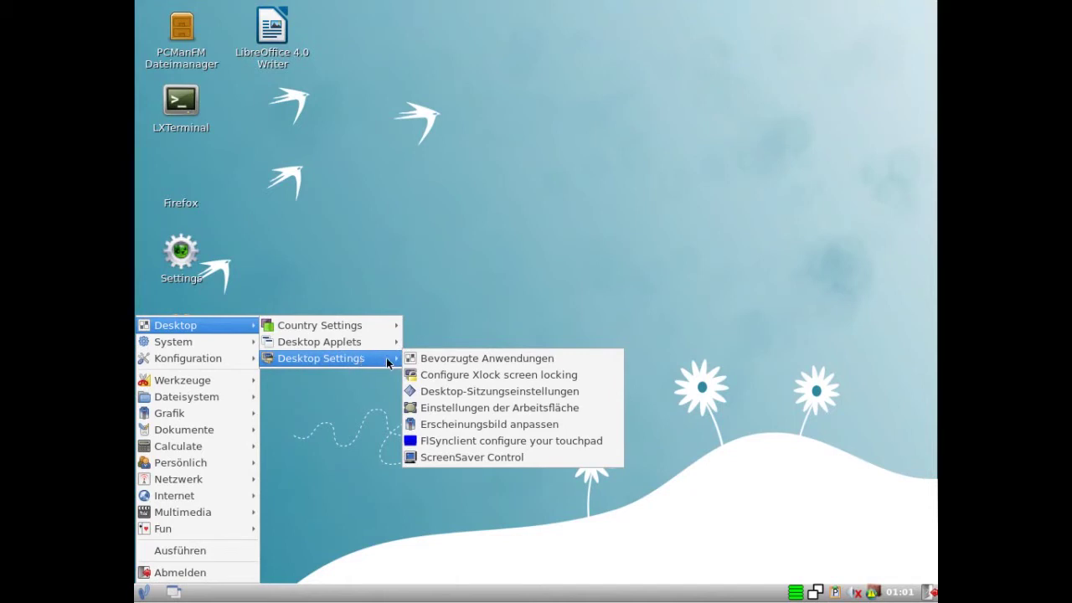
left_click(454, 425)
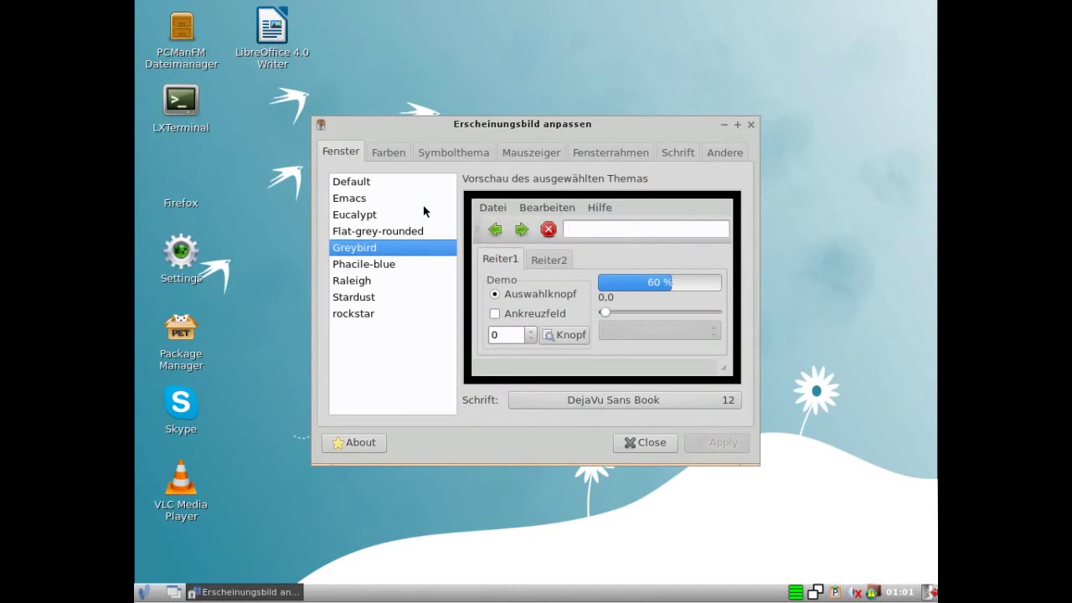
left_click(393, 150)
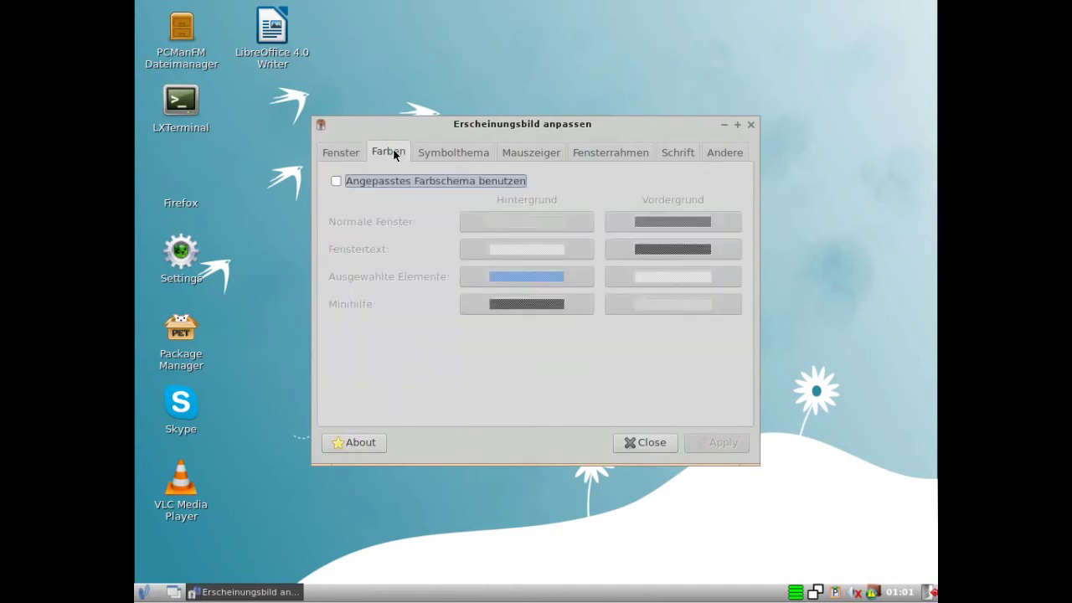
left_click(448, 154)
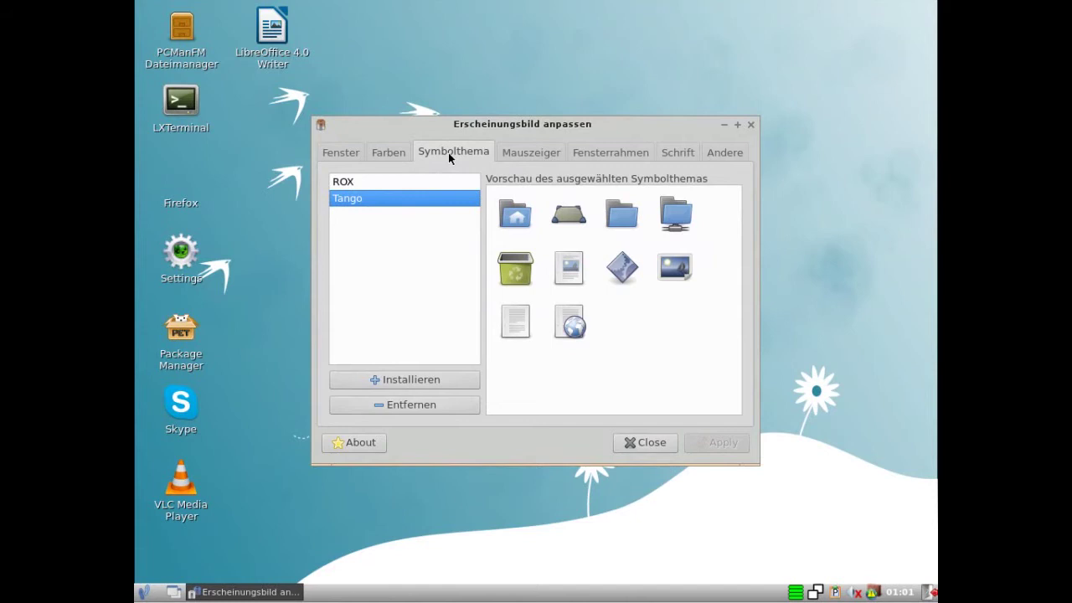
left_click(538, 153)
left_click(591, 153)
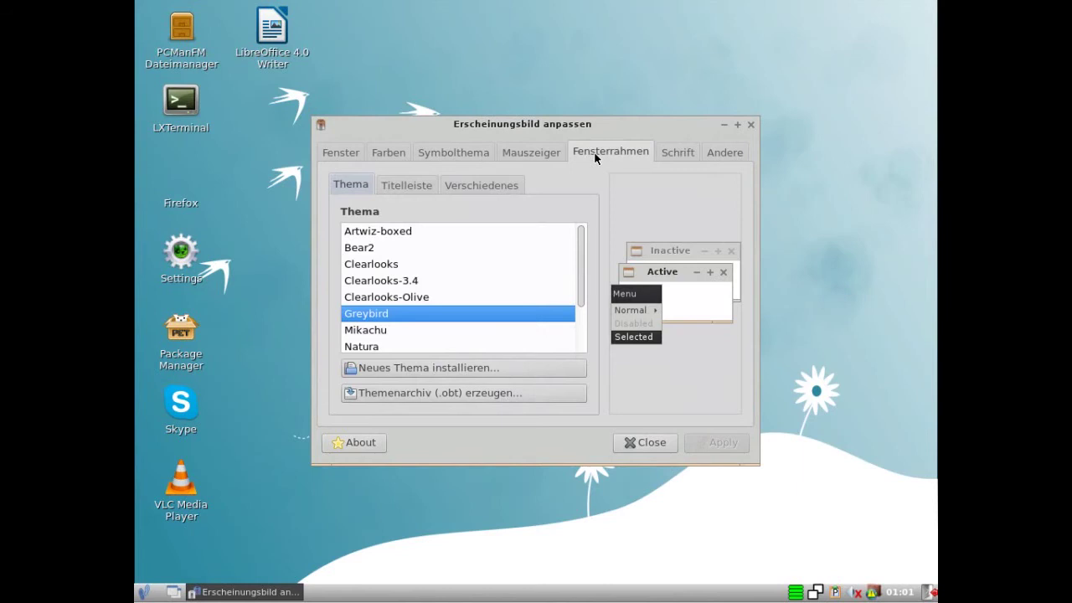
left_click(670, 151)
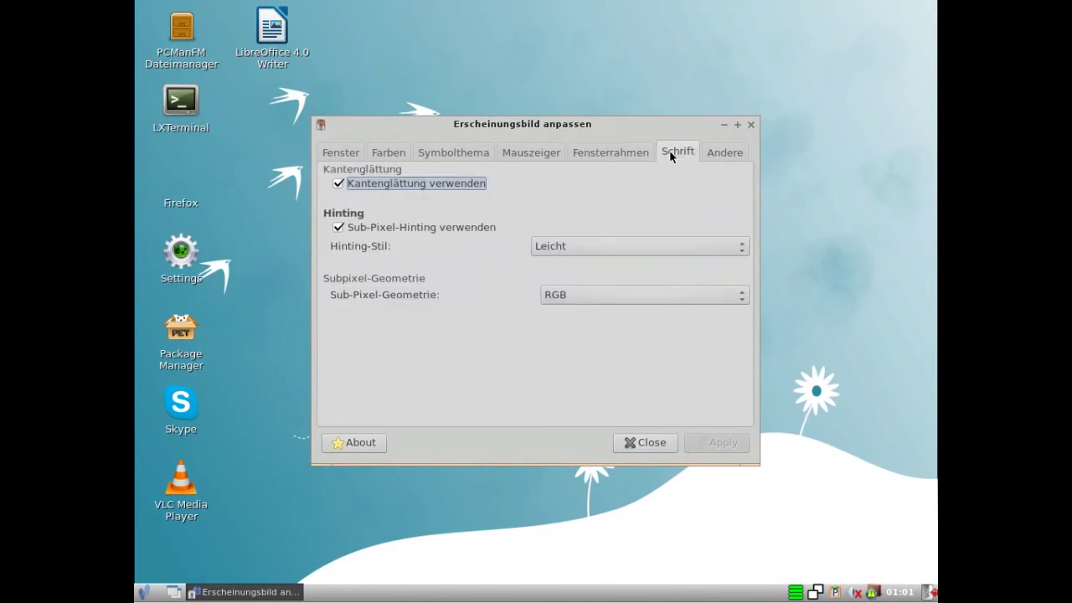
left_click(722, 156)
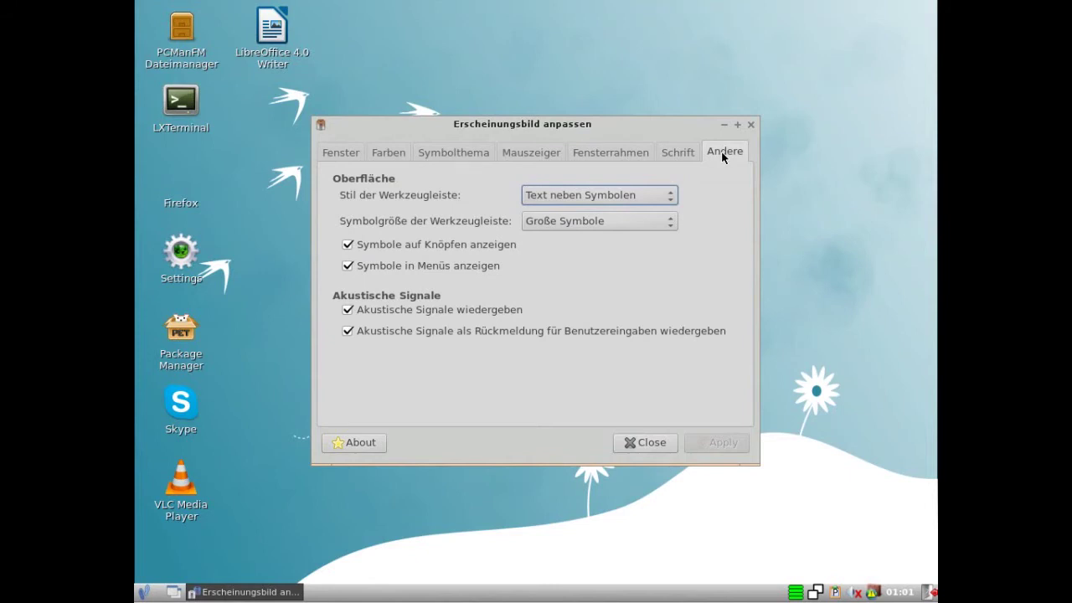
left_click(750, 125)
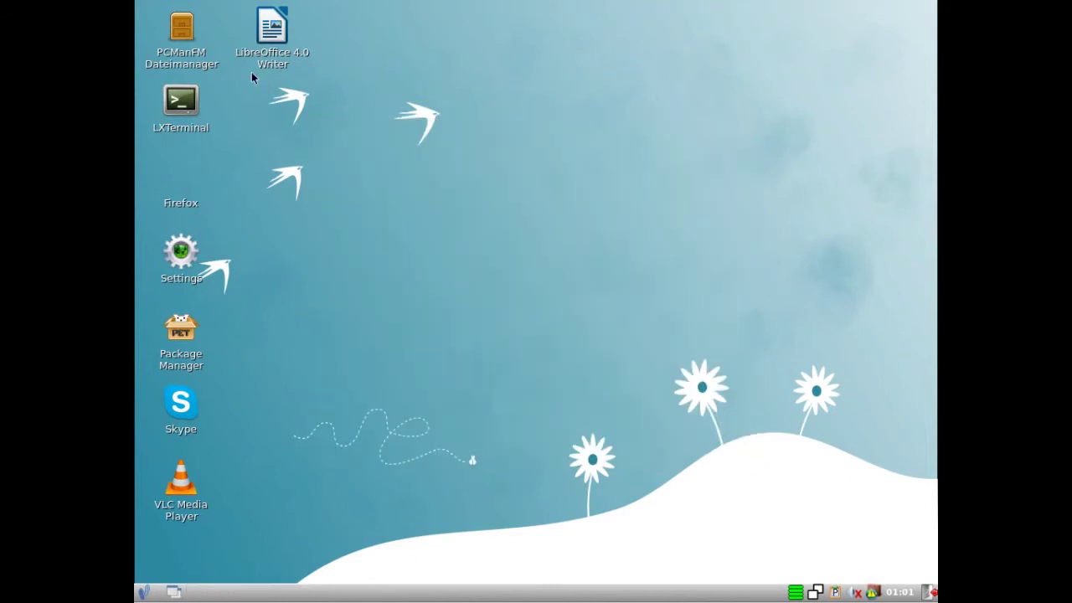
- Open the PCManFM file manager, view its About information, and close it
double_click(206, 57)
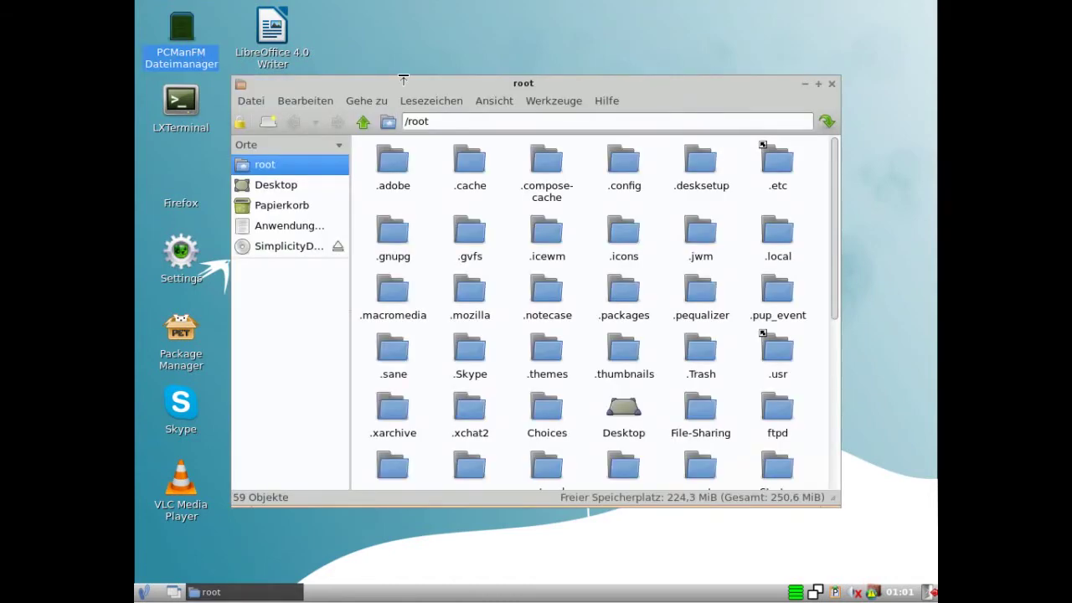
left_click(607, 101)
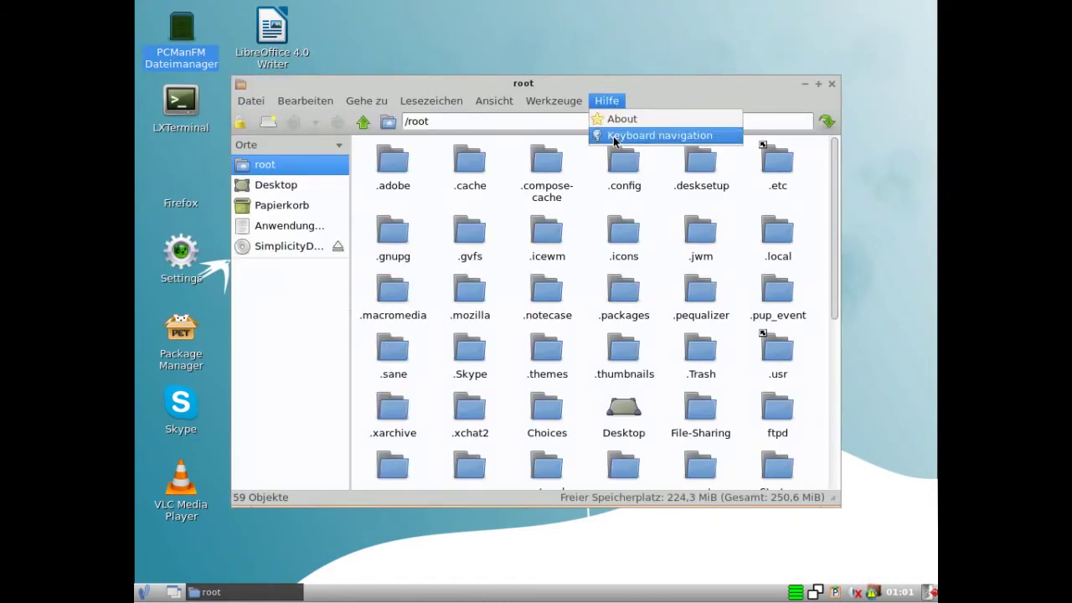
left_click(620, 119)
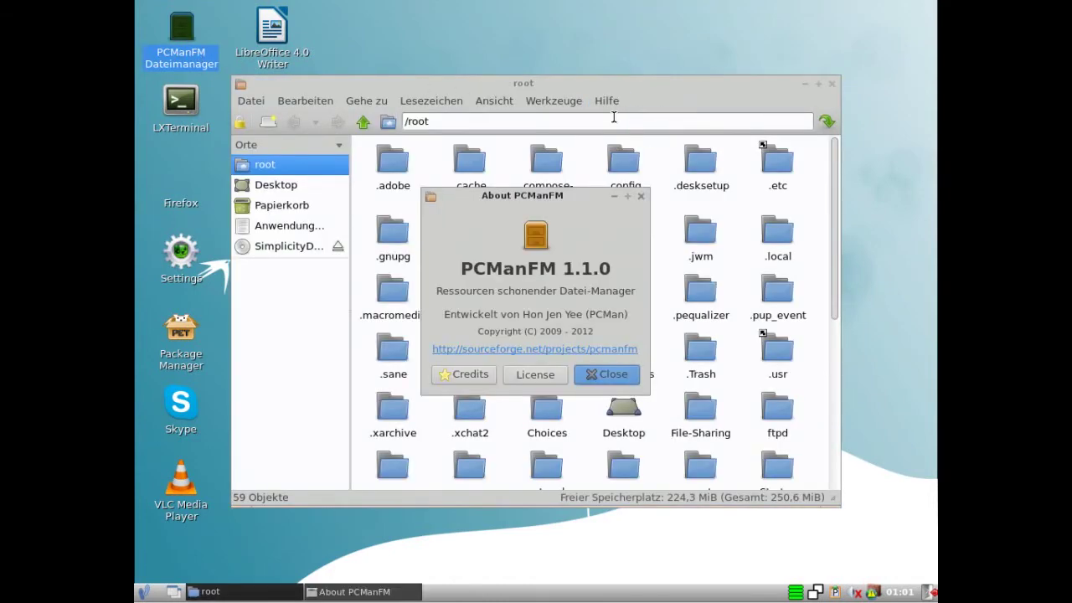
left_click(624, 378)
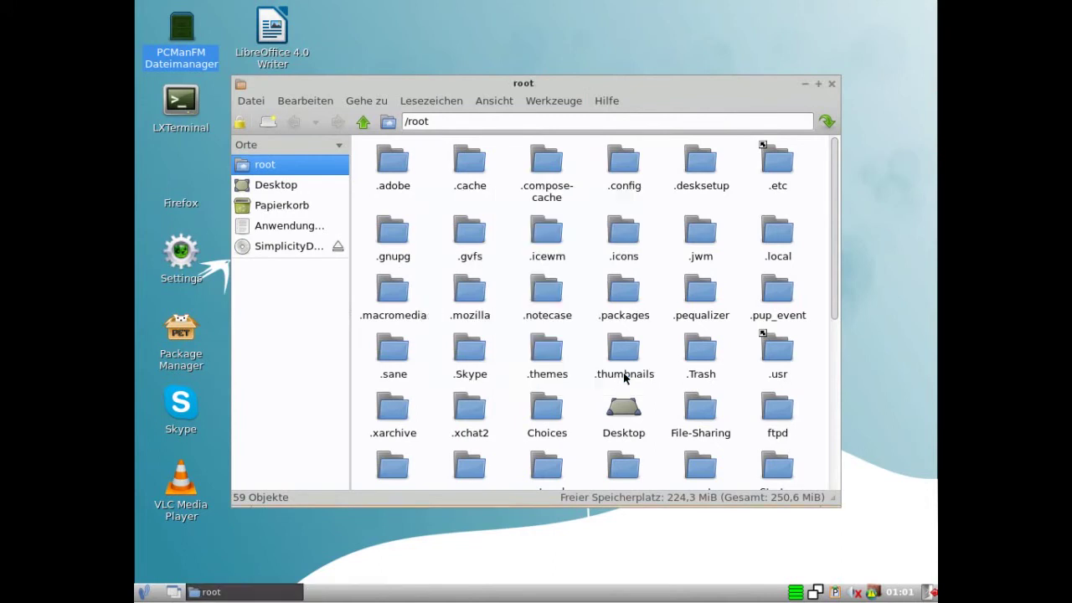
left_click(833, 83)
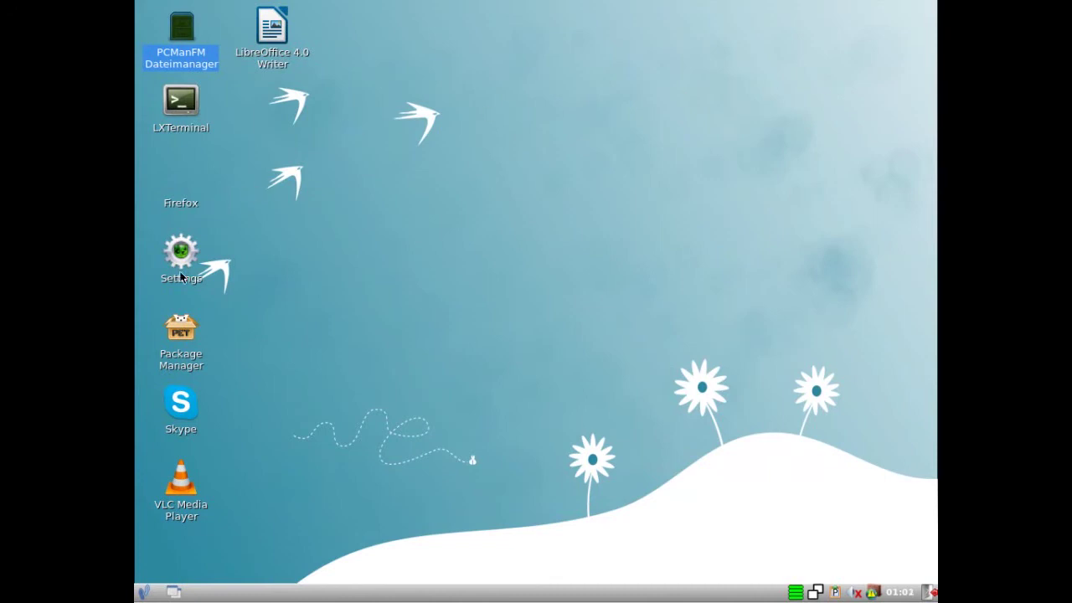
- Open the Gslapt package manager, view its package list, and close it
double_click(183, 329)
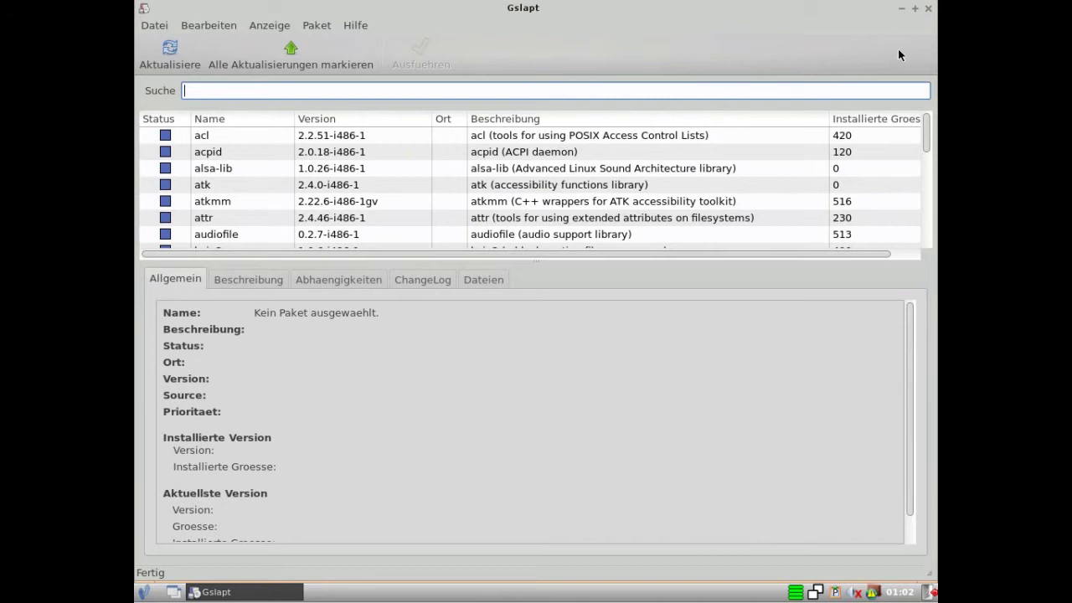
left_click(928, 8)
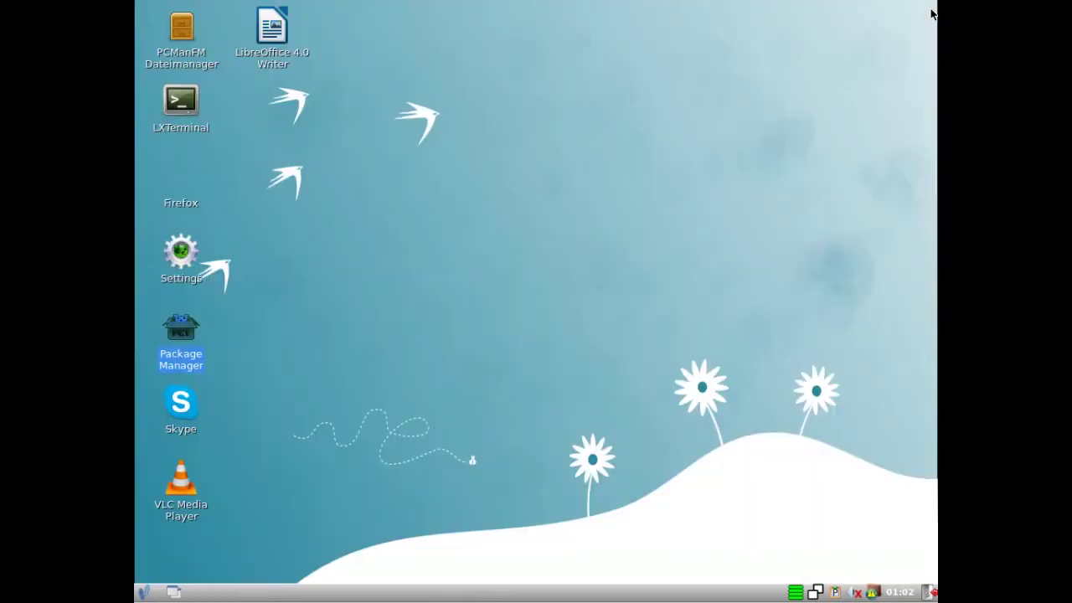
- Examine the PupControl categories Settings, System, Utility, Net, MyCtrl, Manager, Install, Hardware, Drive and Desktop, and exit PupControl
double_click(181, 256)
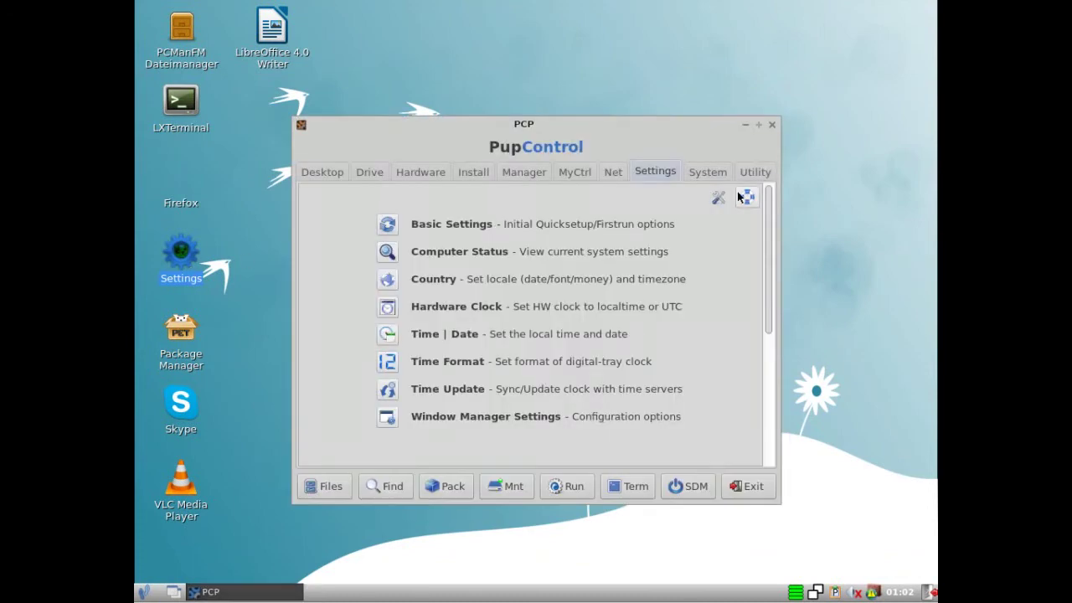
left_click(706, 171)
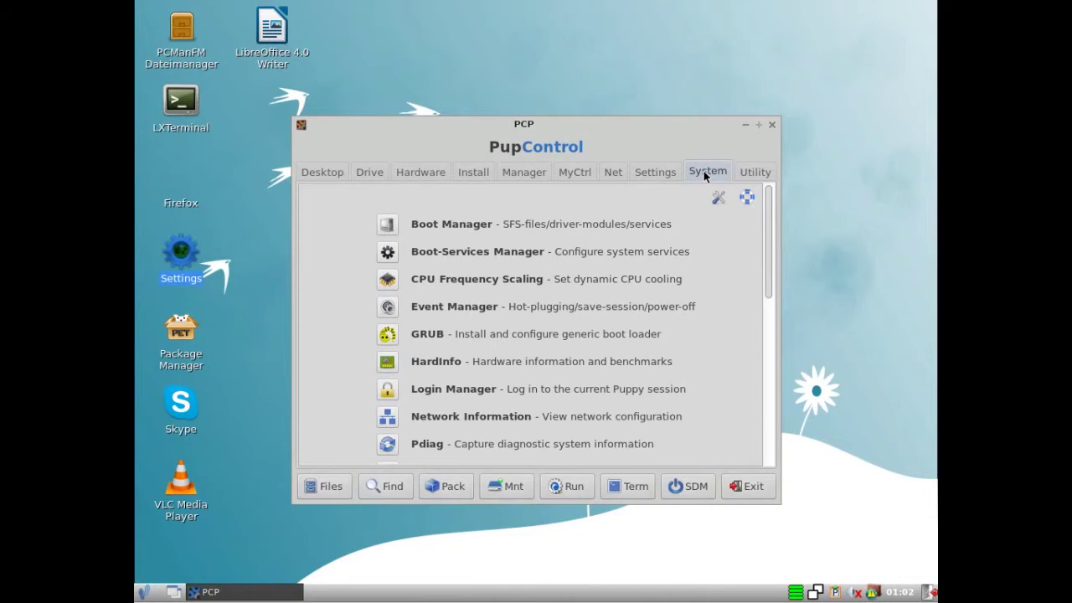
left_click(756, 171)
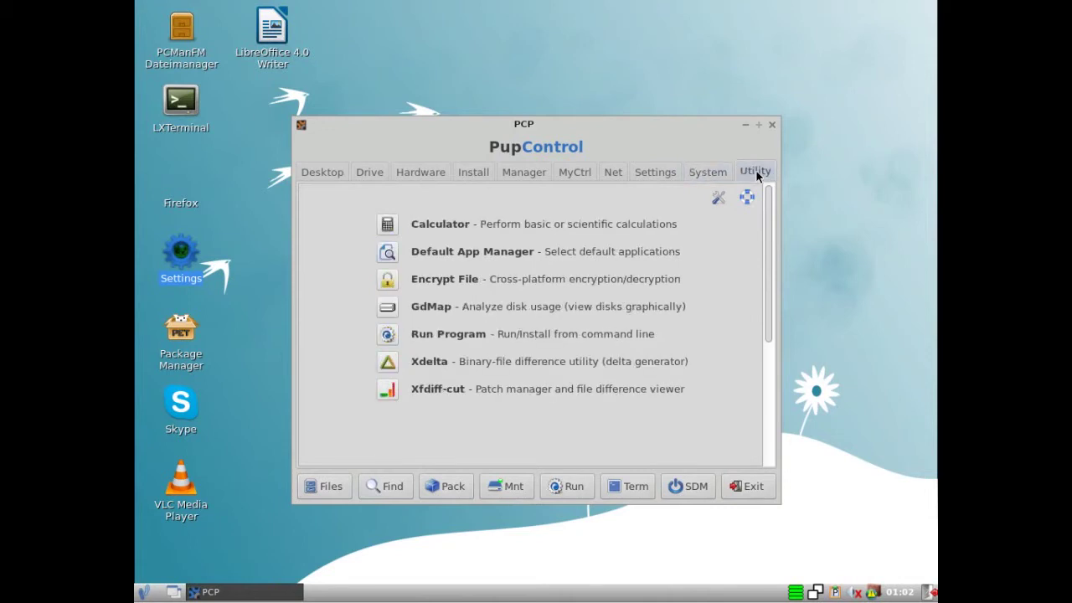
left_click(610, 172)
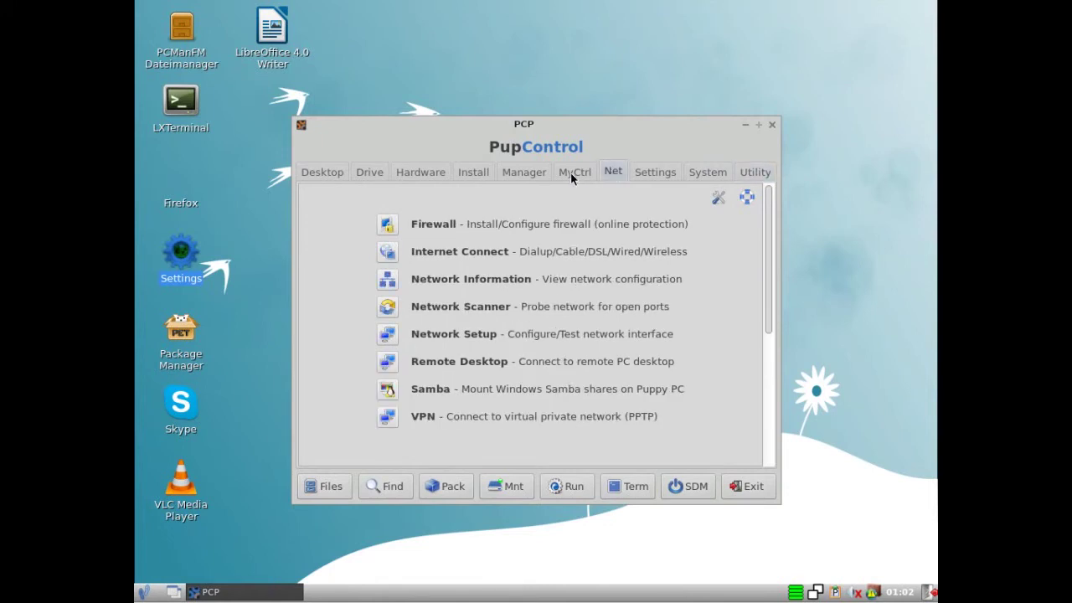
left_click(570, 173)
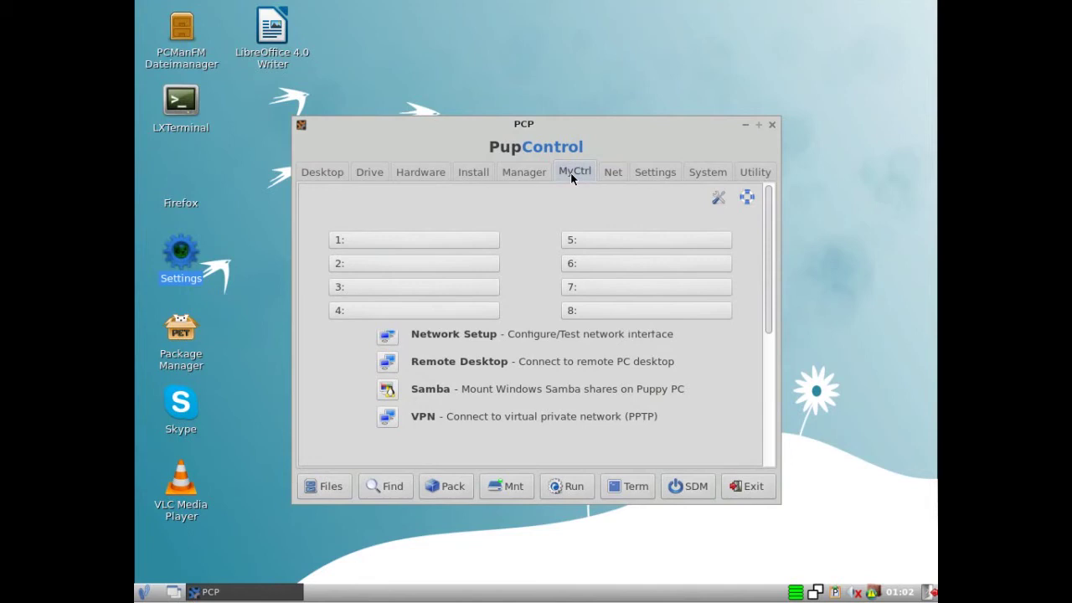
left_click(530, 172)
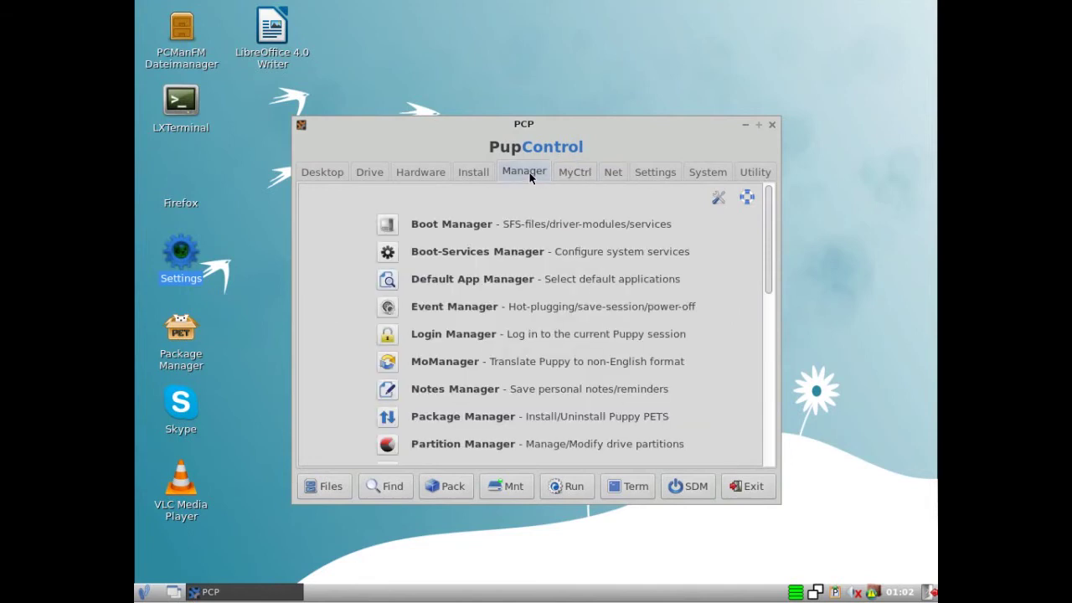
left_click(473, 176)
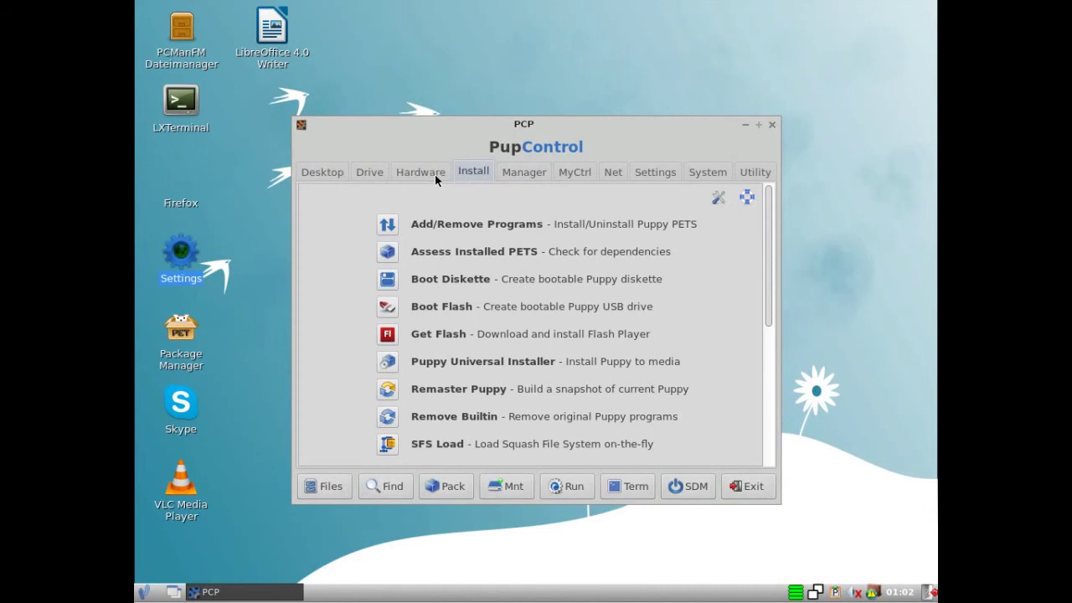
left_click(434, 175)
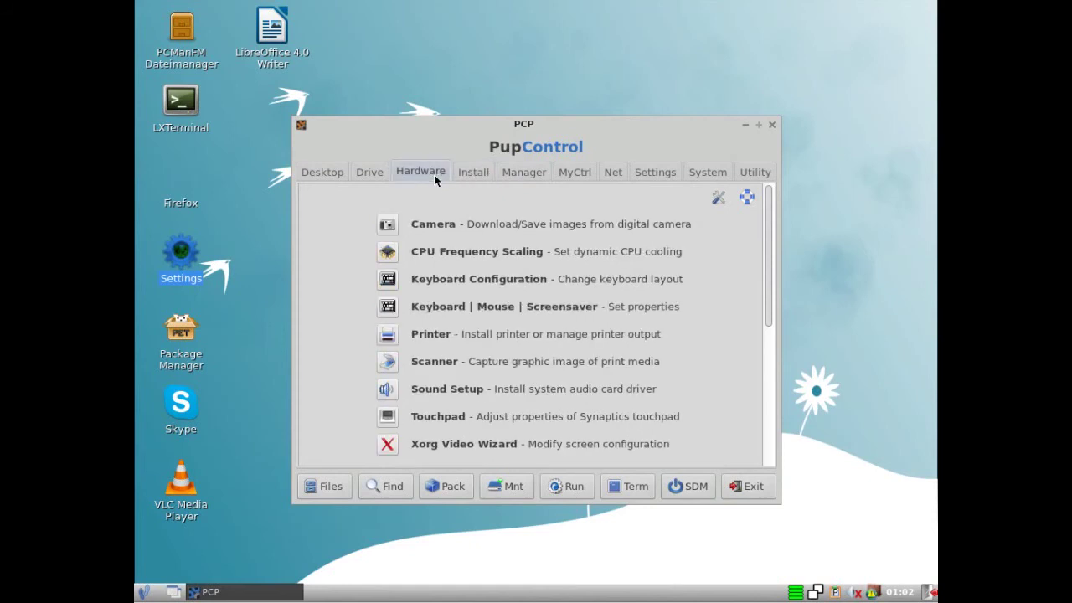
left_click(369, 172)
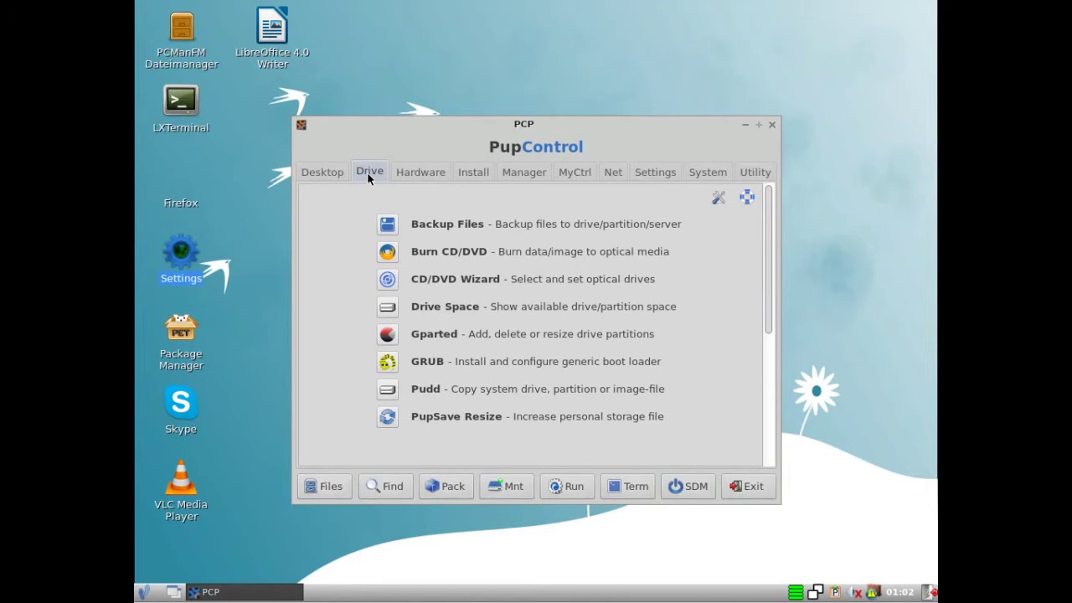
left_click(319, 175)
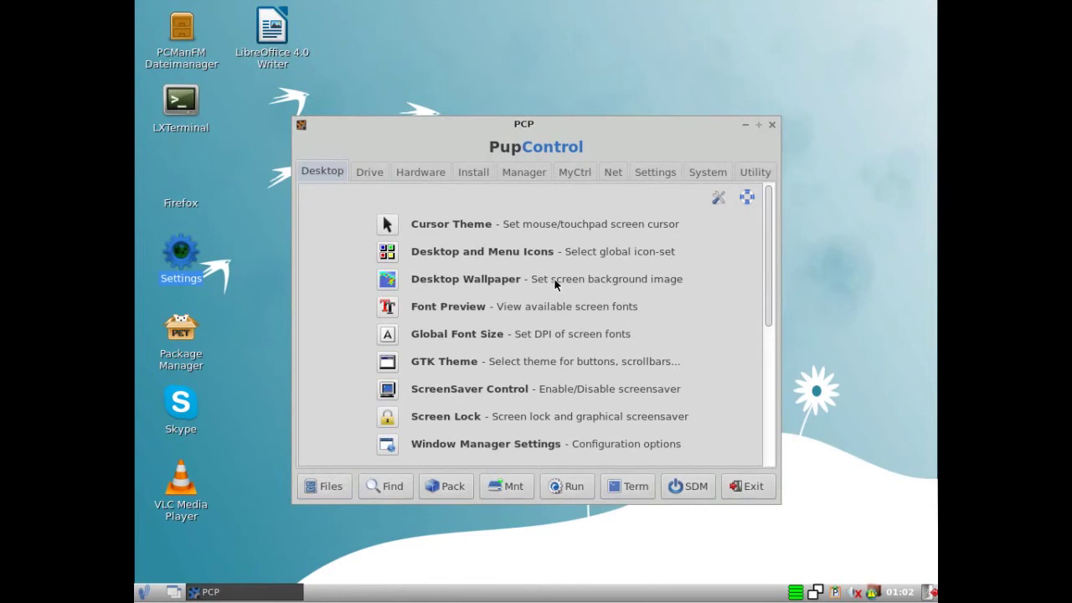
left_click(763, 493)
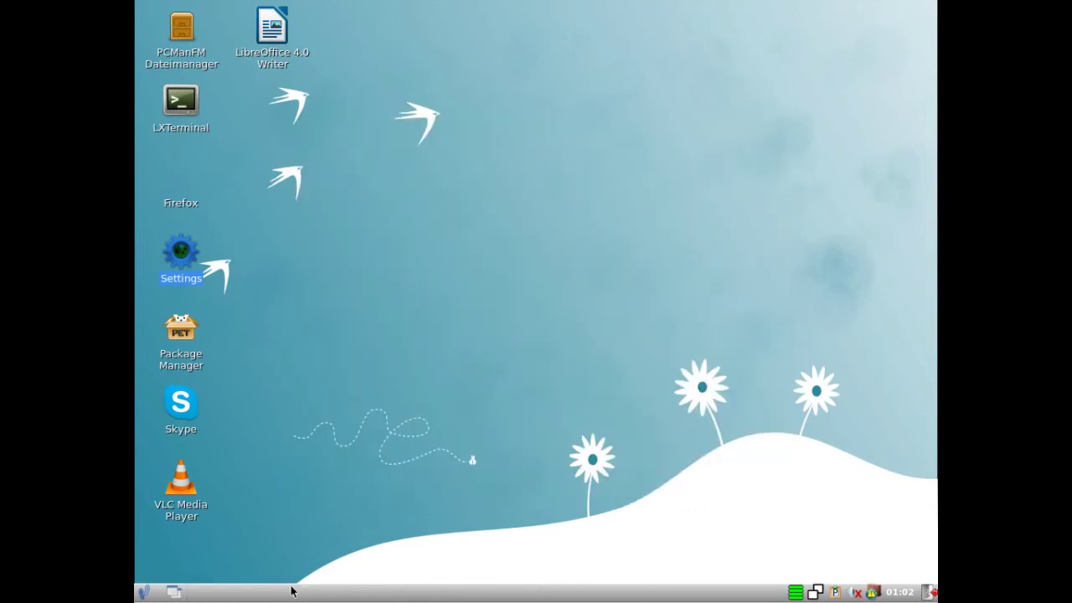
- Open the Htop System Process Viewer from the System applications, view the running processes, and close it
left_click(144, 593)
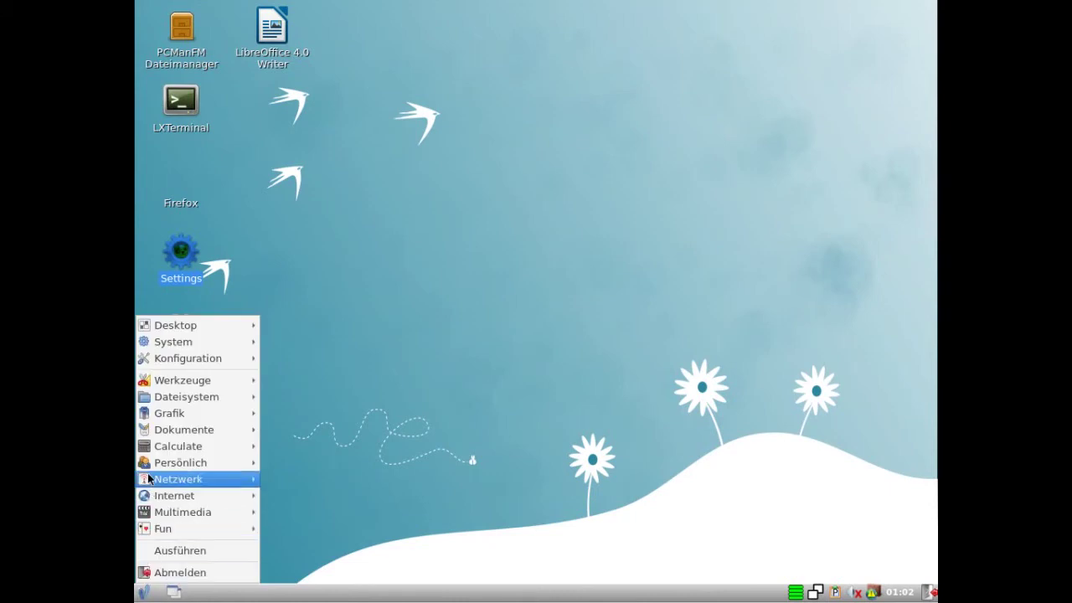
mouse_move(174, 325)
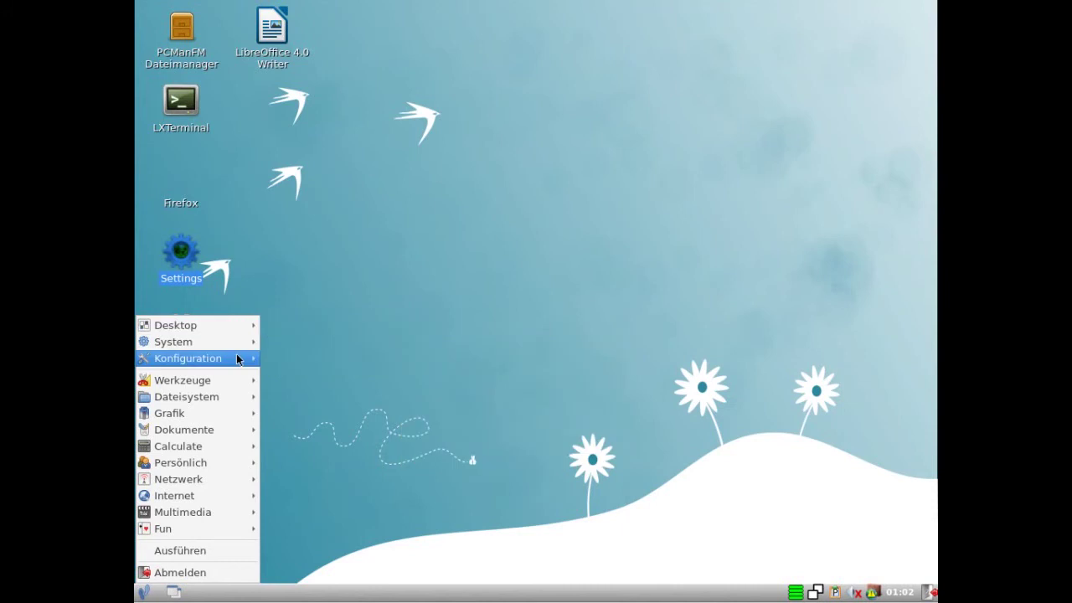
mouse_move(221, 342)
mouse_move(280, 346)
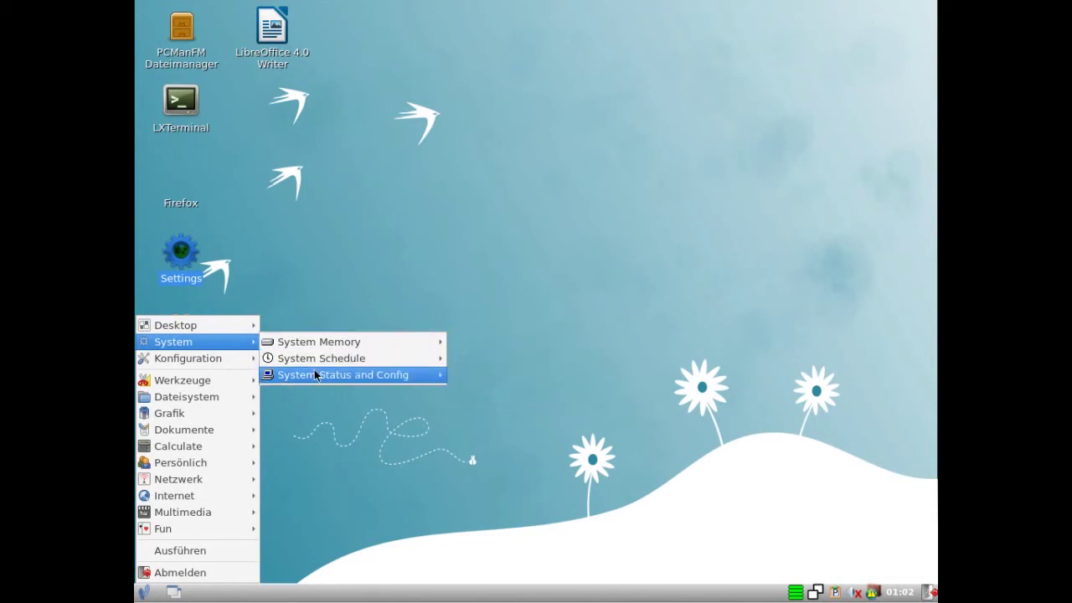
mouse_move(315, 375)
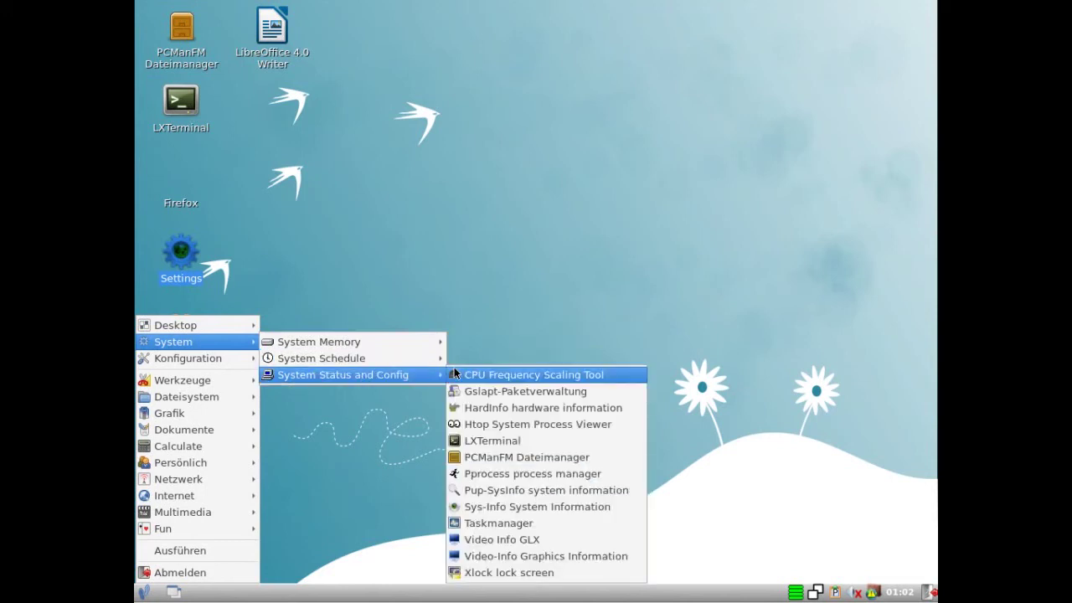
left_click(486, 427)
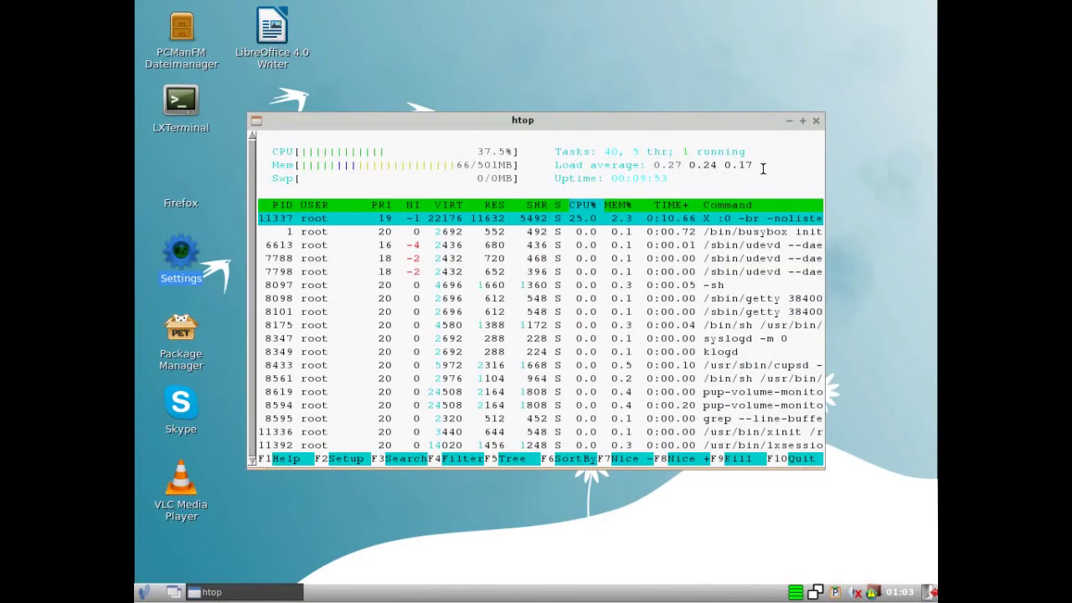
left_click(816, 121)
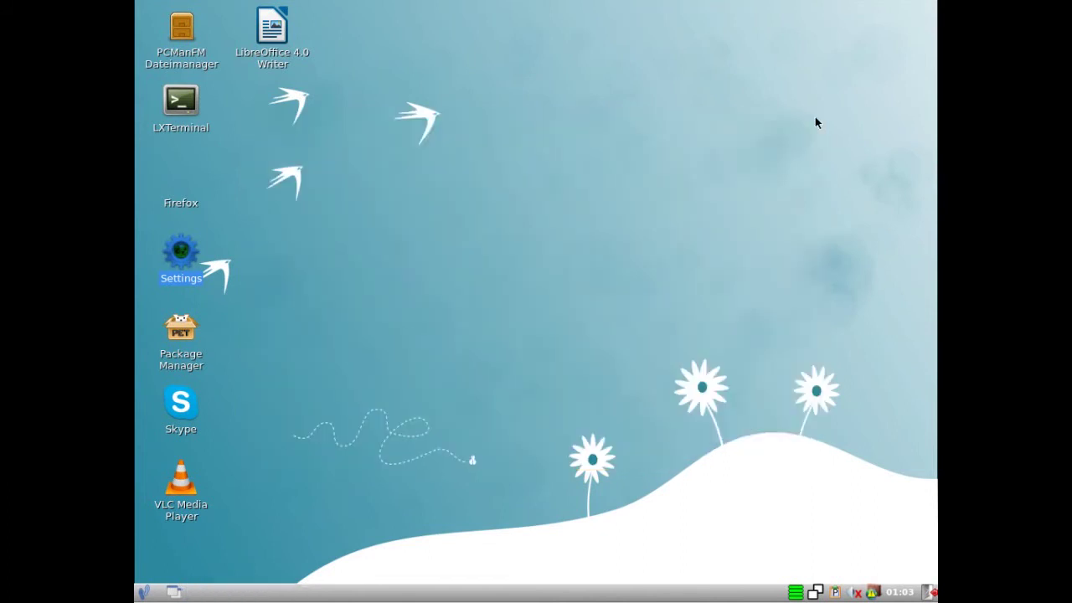
- Look through the Werkzeuge applications, open the Geany editor, view its About information, and close it
left_click(144, 593)
mouse_move(156, 486)
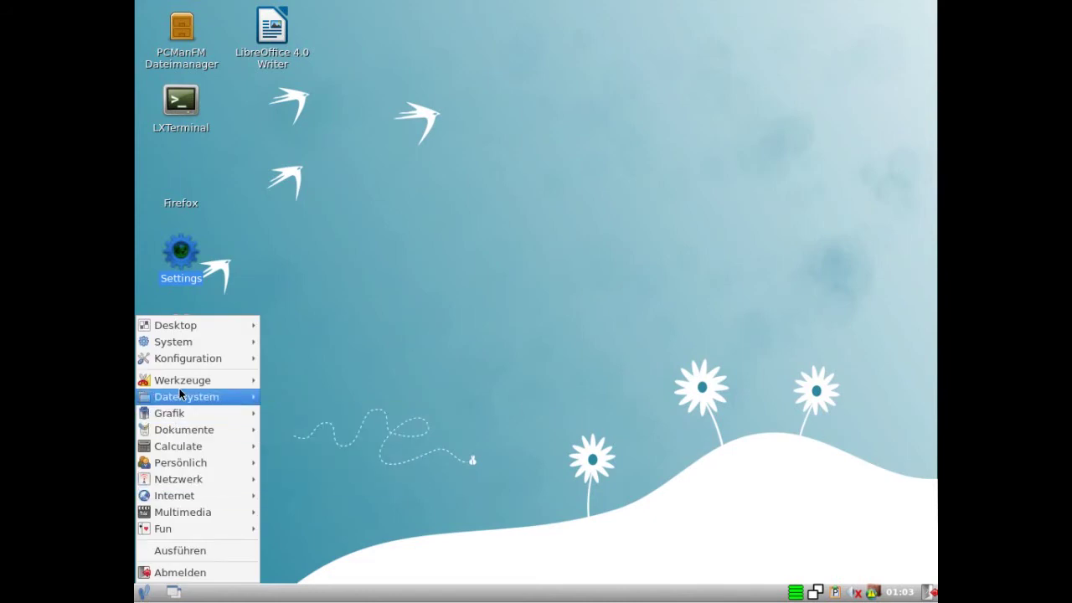
mouse_move(256, 357)
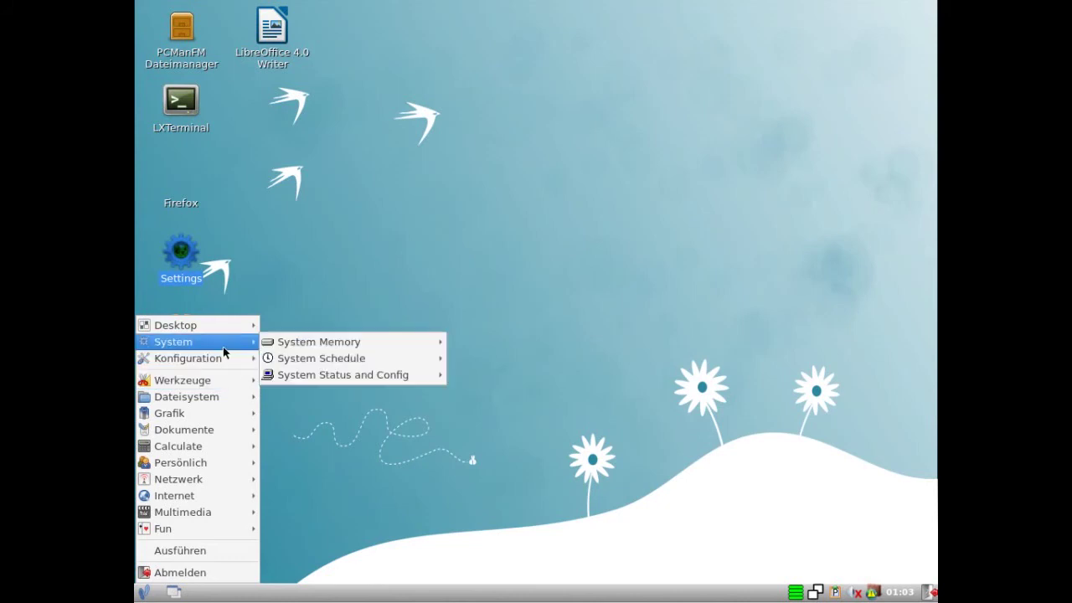
mouse_move(220, 382)
mouse_move(280, 384)
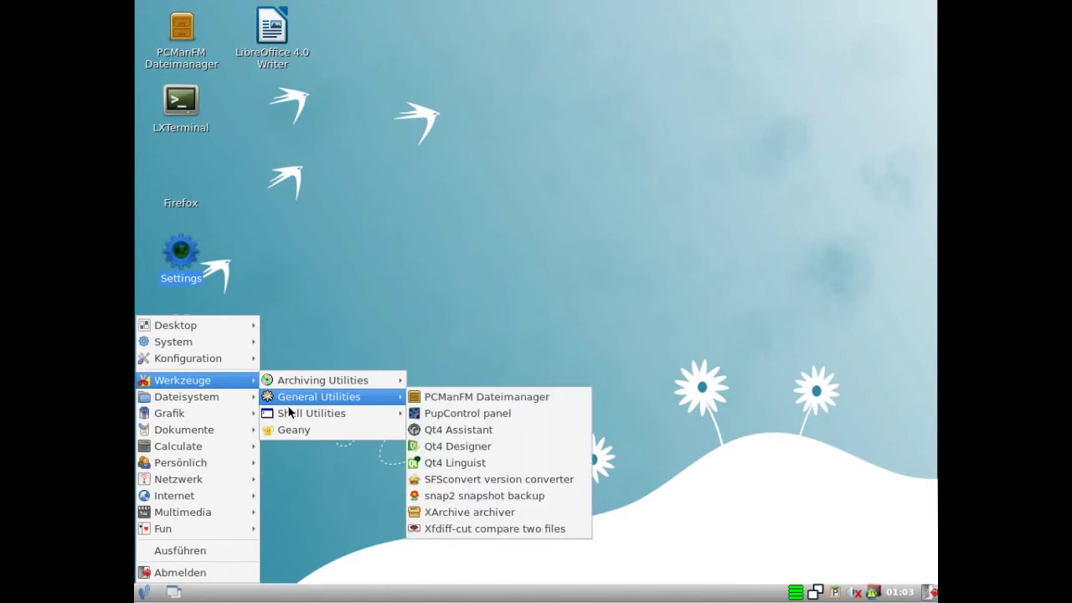
mouse_move(294, 419)
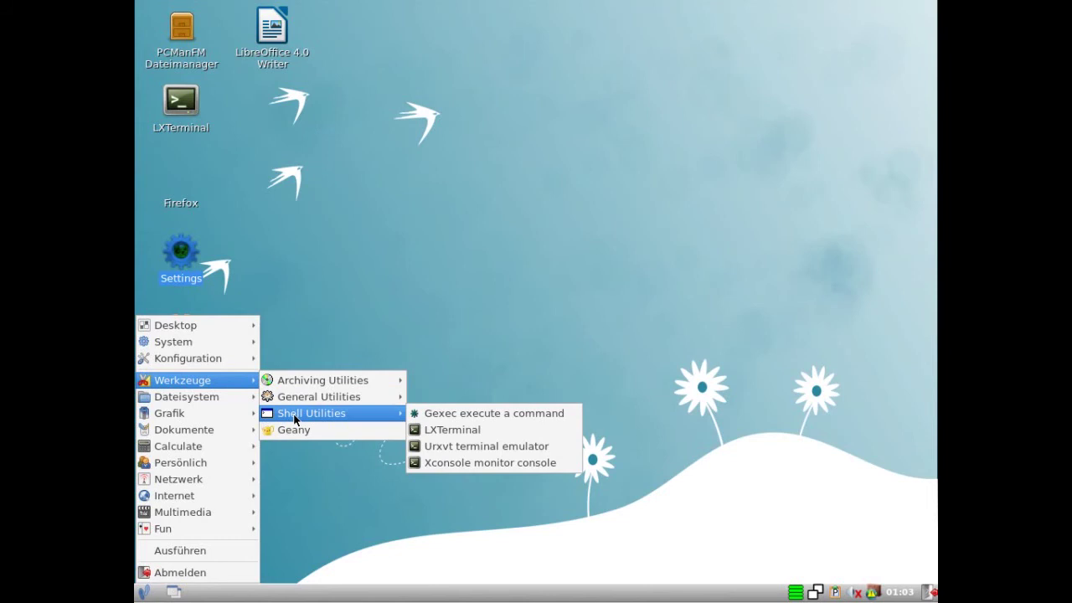
left_click(295, 431)
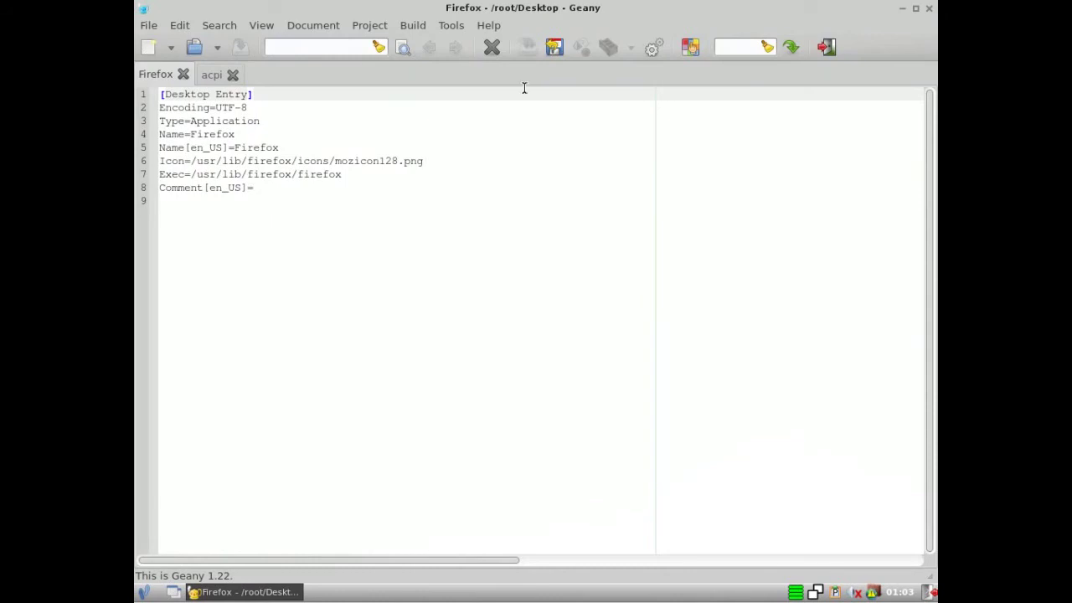
left_click(489, 26)
left_click(506, 173)
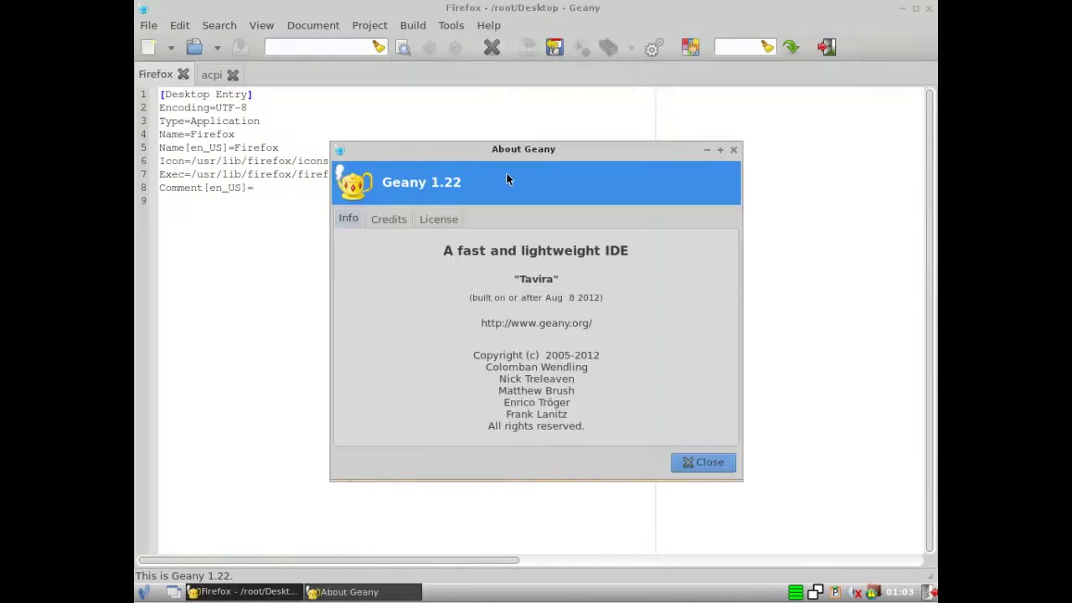
left_click(708, 463)
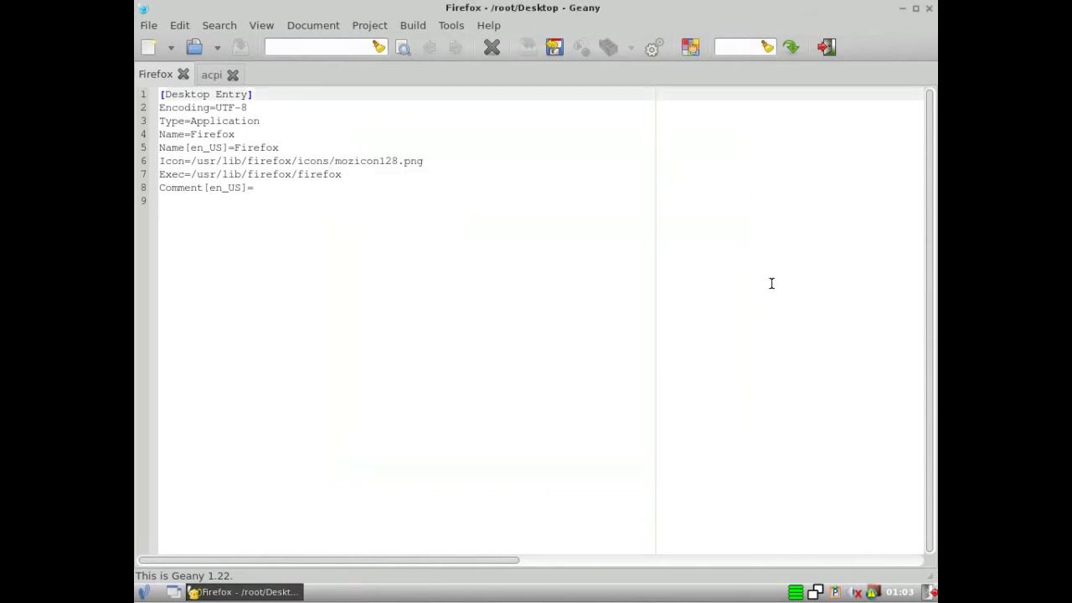
left_click(929, 8)
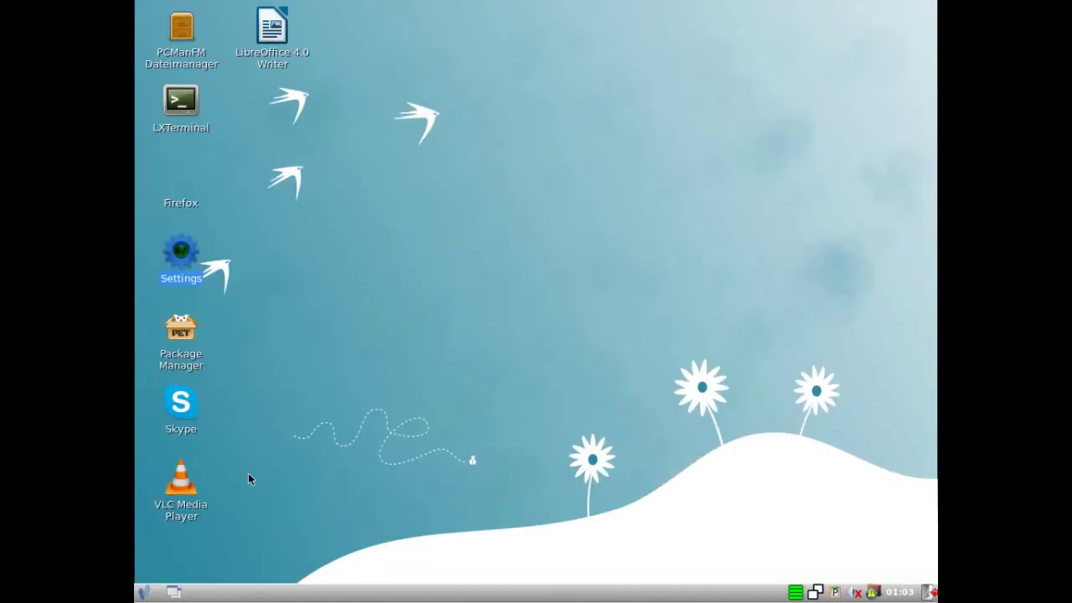
- Open the ~/Desktop folder in the second file manager from the Dateisystem applications, view its items, and close it
left_click(144, 591)
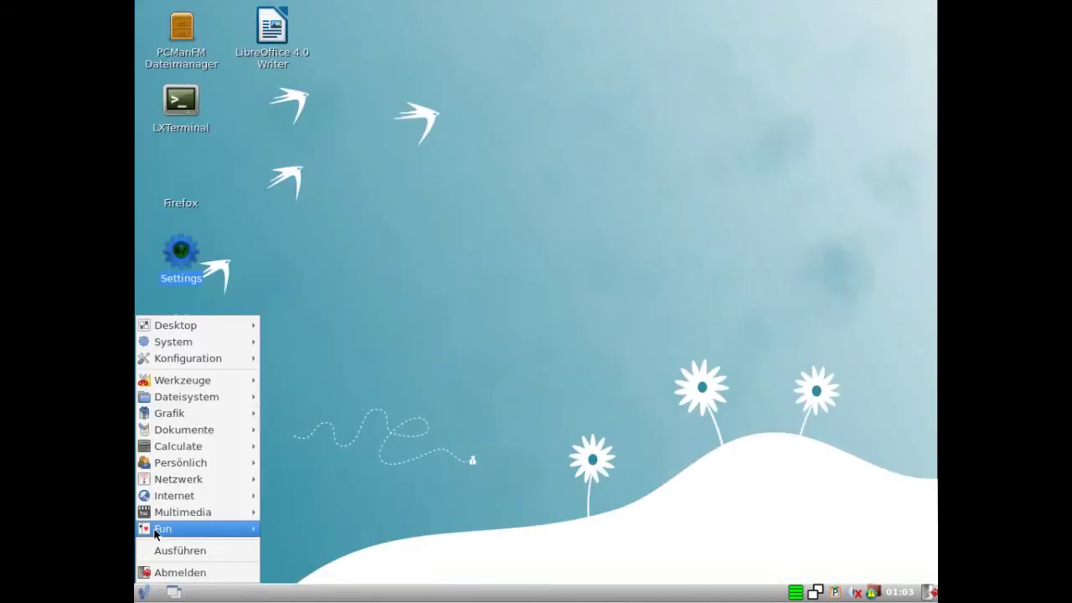
mouse_move(178, 382)
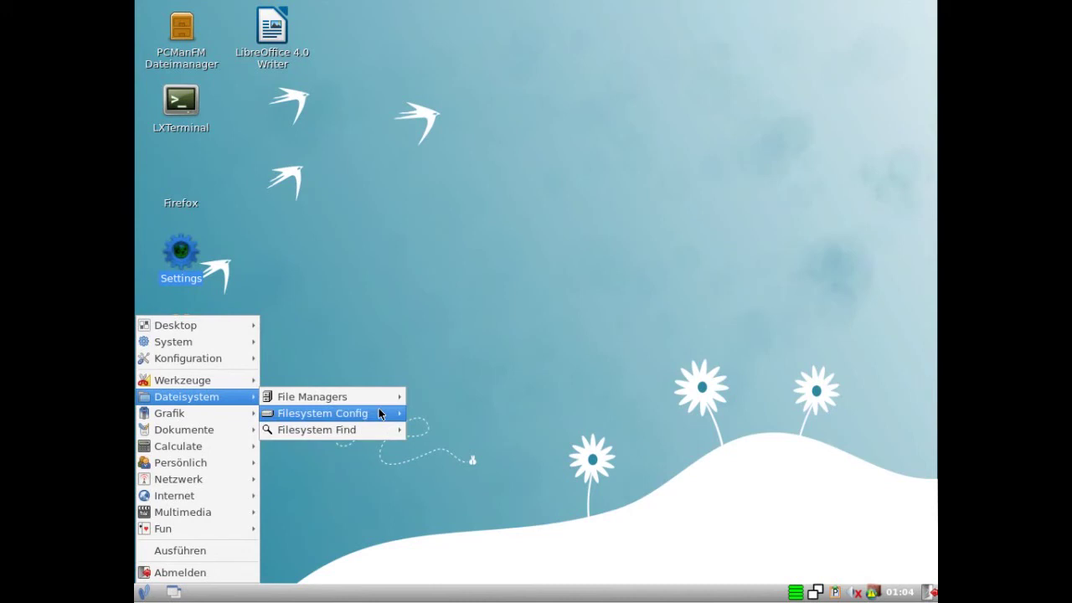
mouse_move(387, 396)
left_click(434, 409)
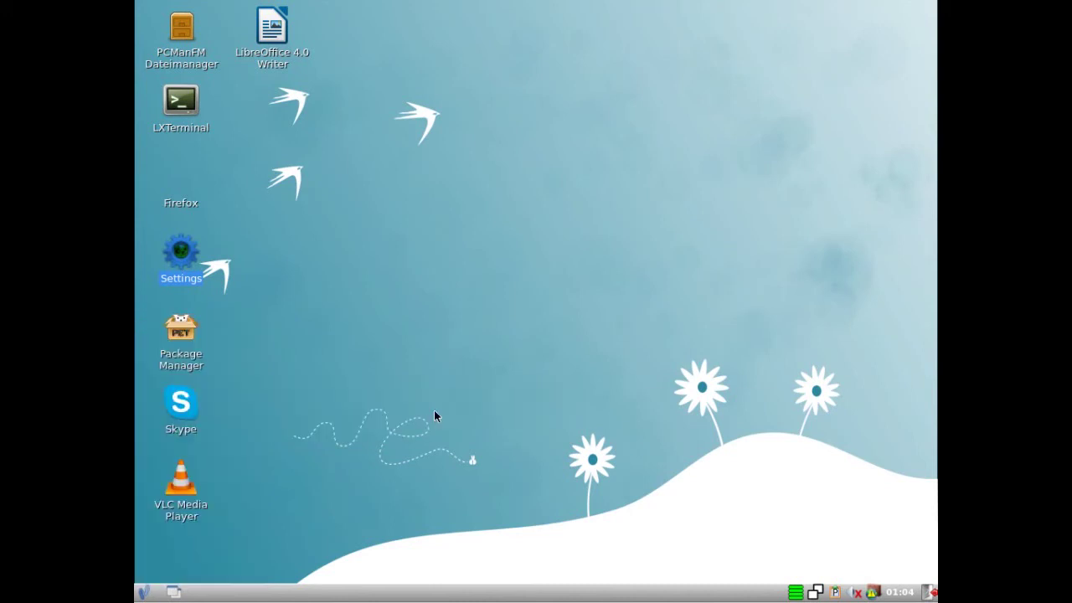
left_click(399, 269)
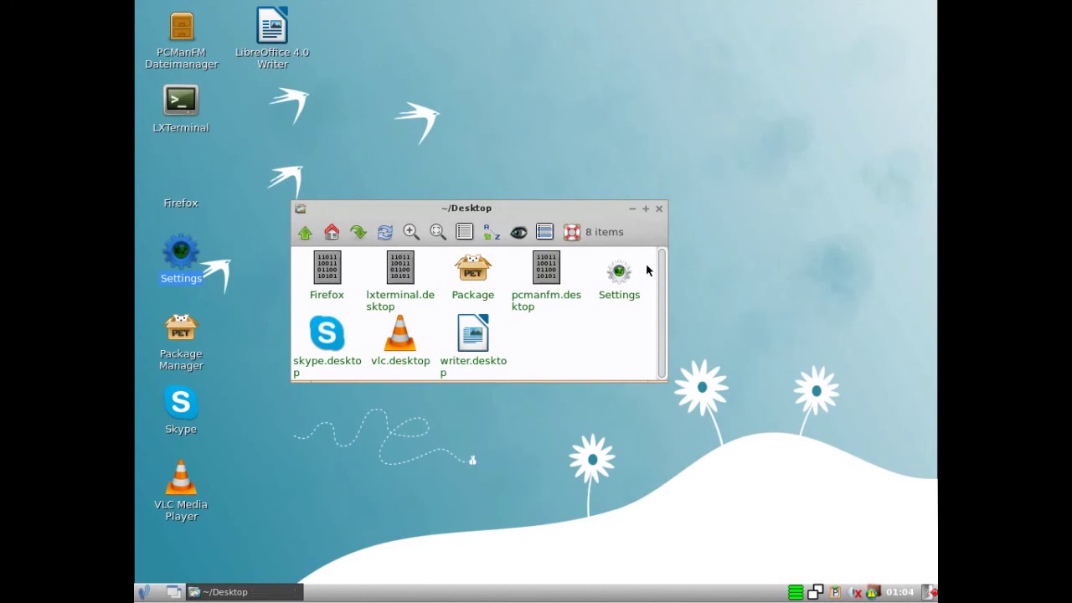
left_click(659, 209)
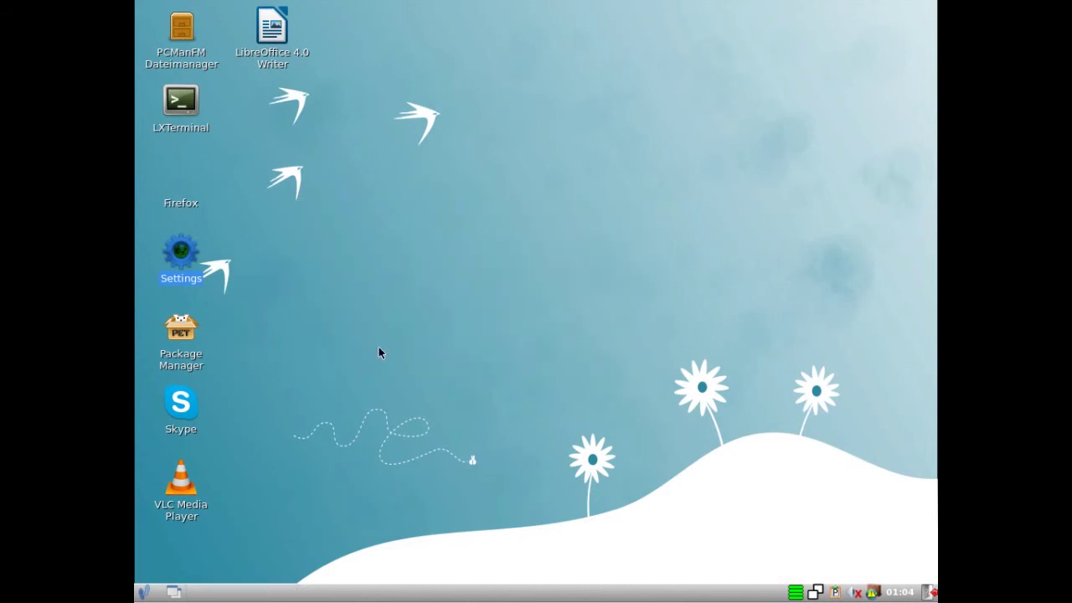
- Open the mtPaint image editor from the Grafik applications and close its Settings Toolbar window
left_click(151, 590)
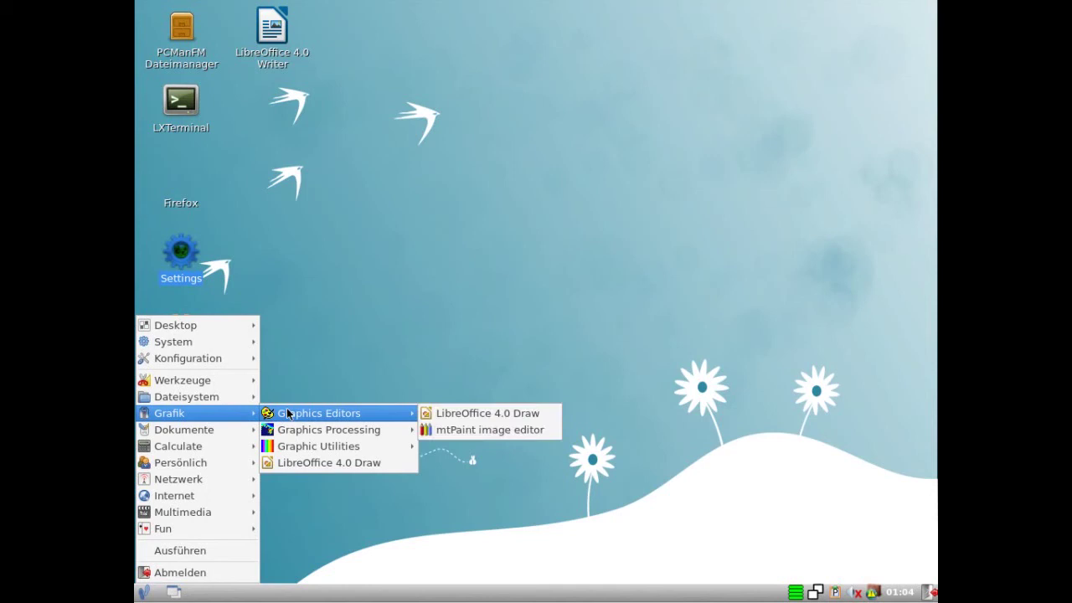
left_click(453, 431)
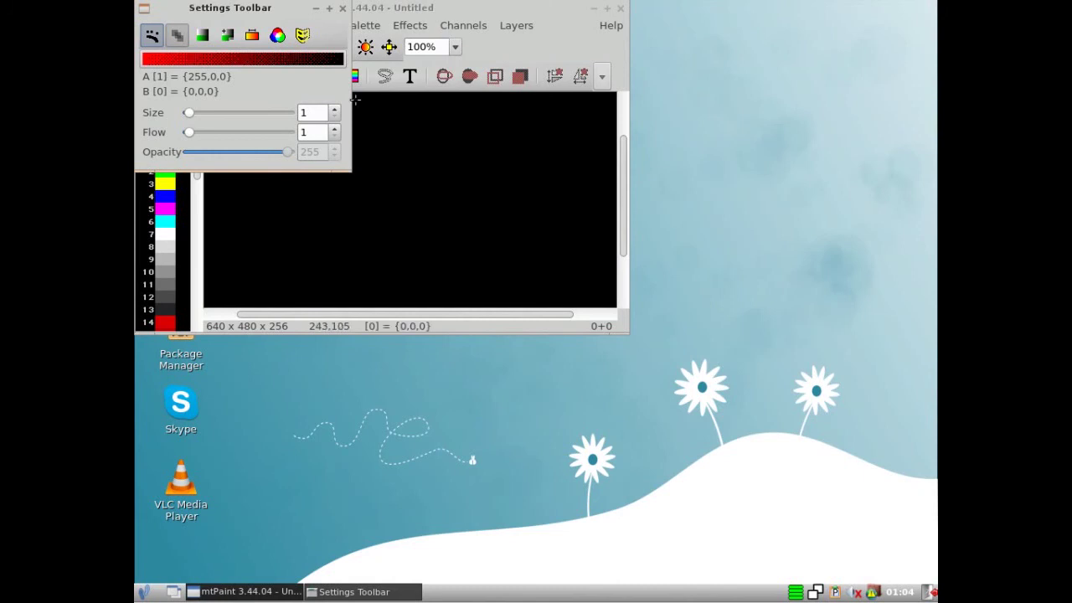
left_click(342, 9)
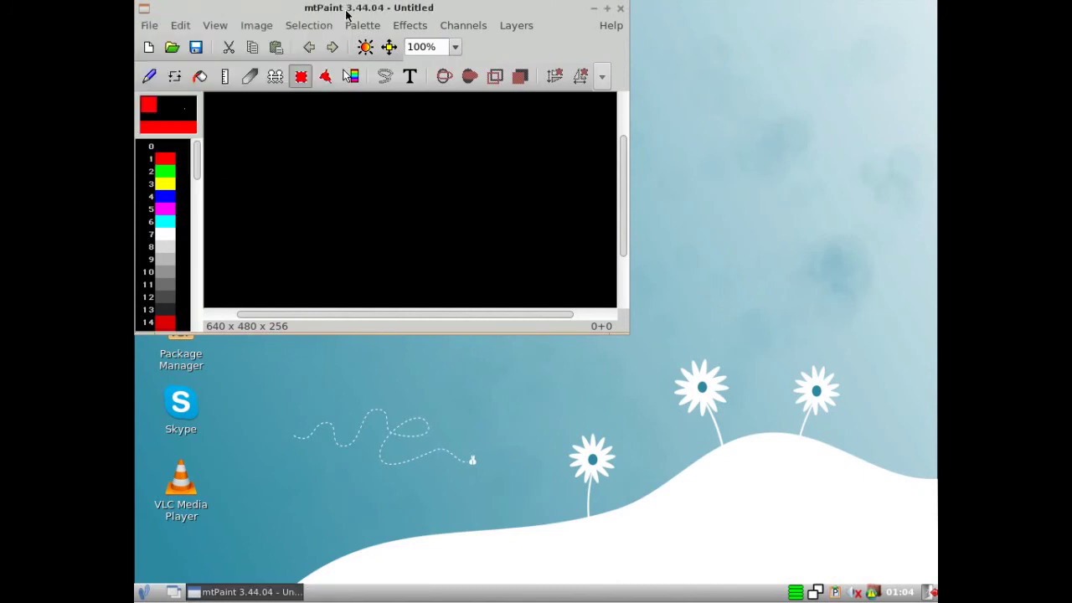
- Move the mtPaint window away from the desktop's corner and close it
left_click_drag(482, 10, 564, 41)
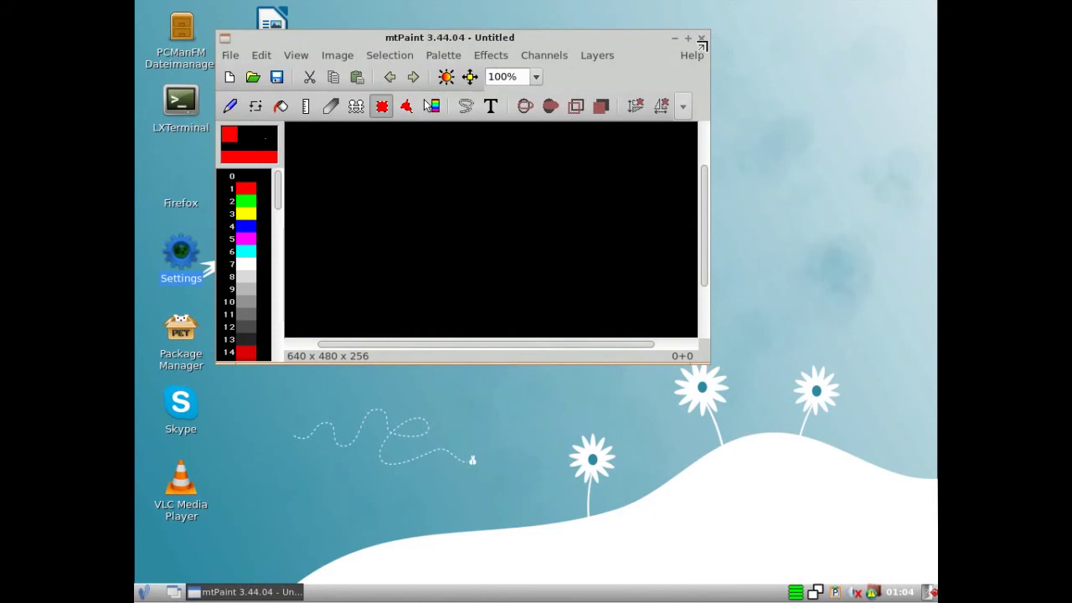
left_click(701, 38)
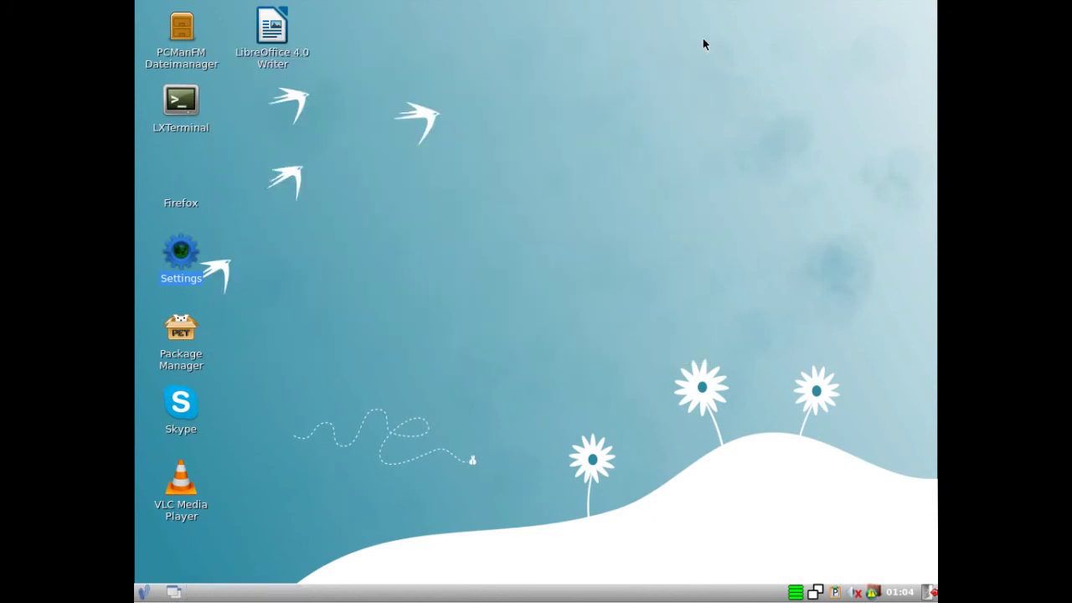
- Look through the application categories from Grafik to Multimedia, open the ISOMaster iso file editor from CD/DVD Burning, and close it
left_click(143, 591)
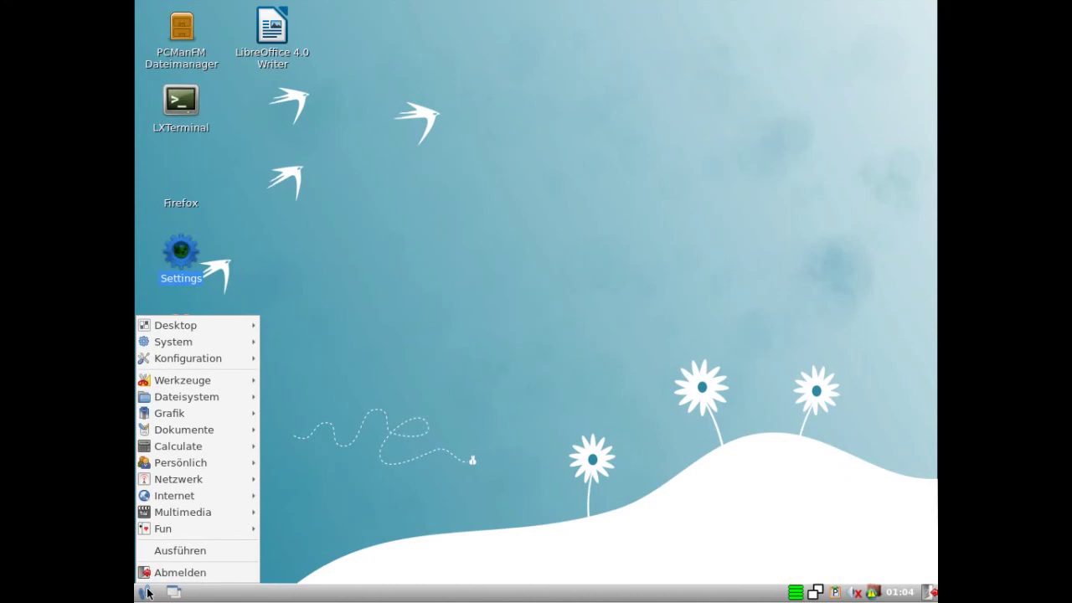
mouse_move(234, 413)
mouse_move(289, 417)
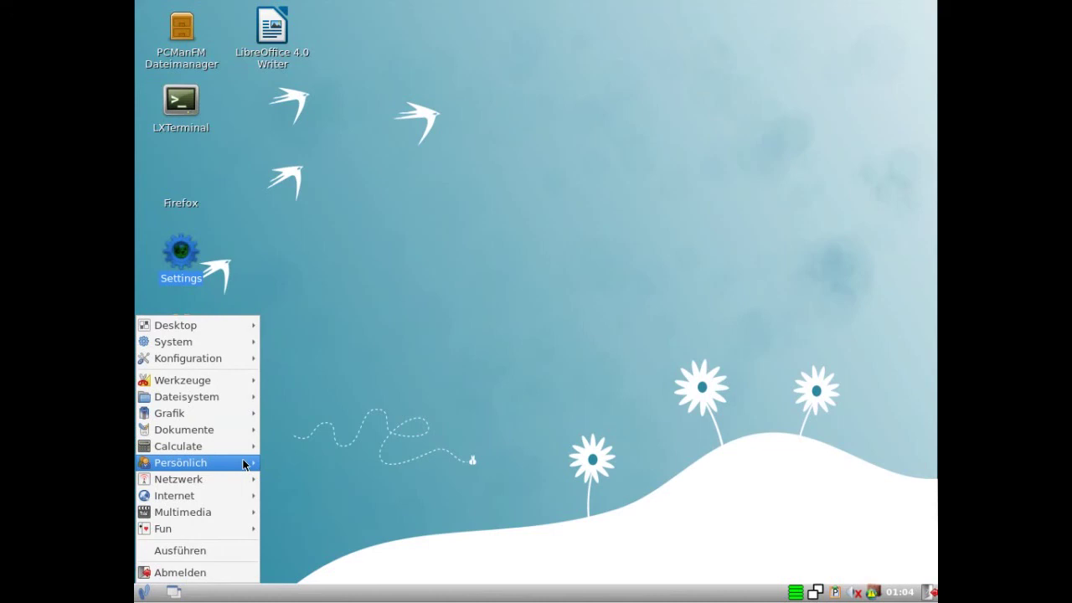
mouse_move(235, 446)
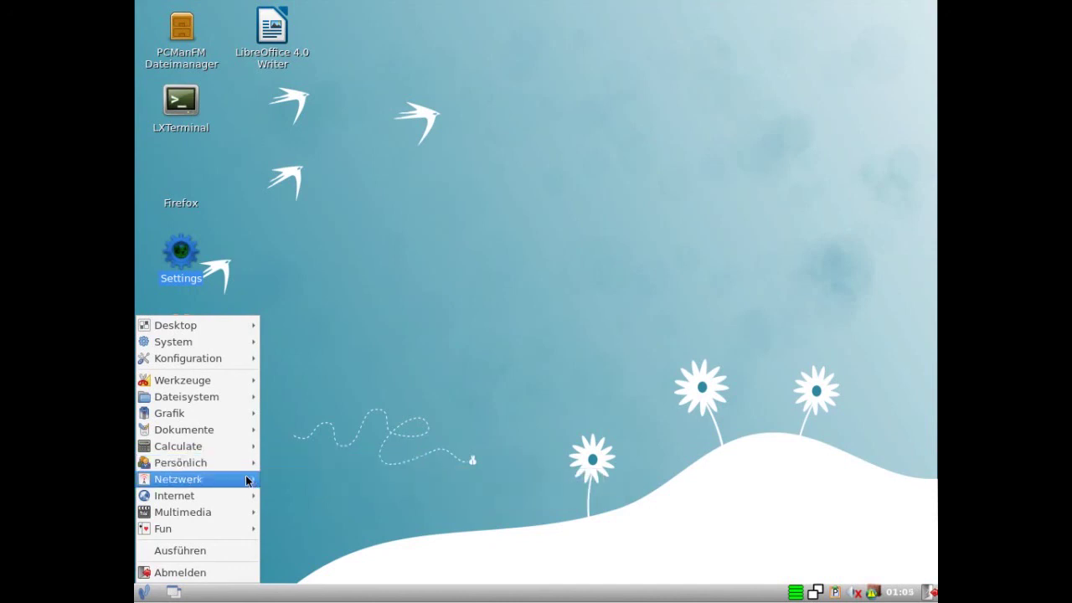
mouse_move(248, 480)
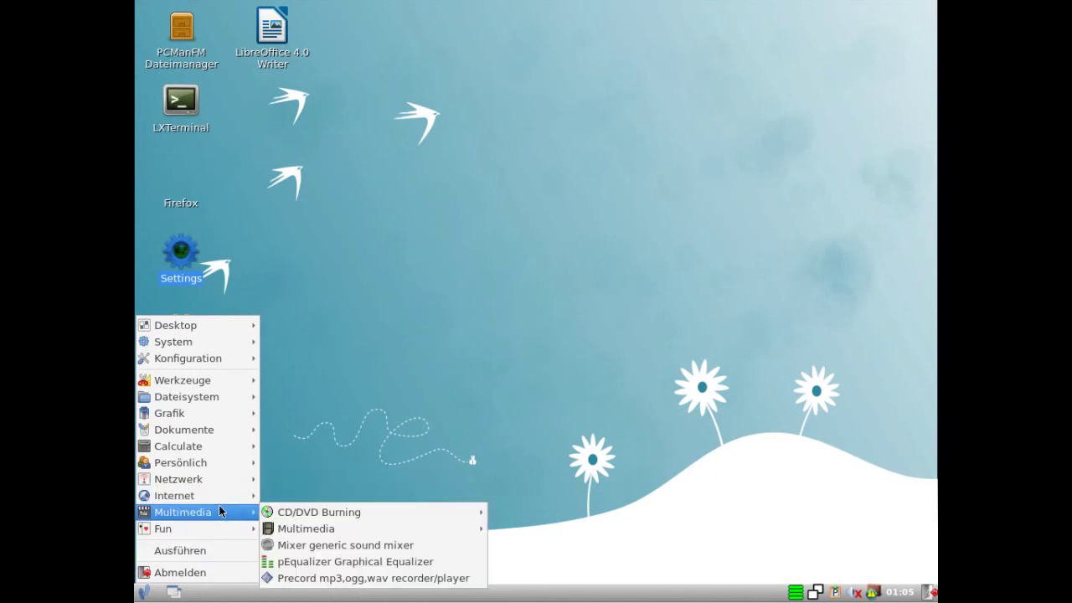
mouse_move(299, 513)
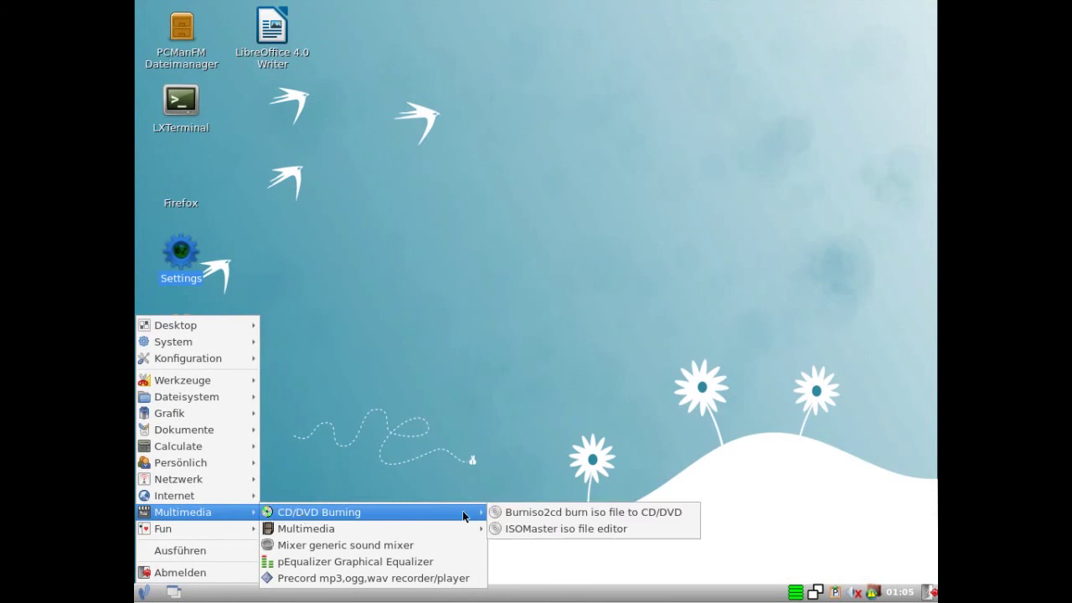
left_click(509, 527)
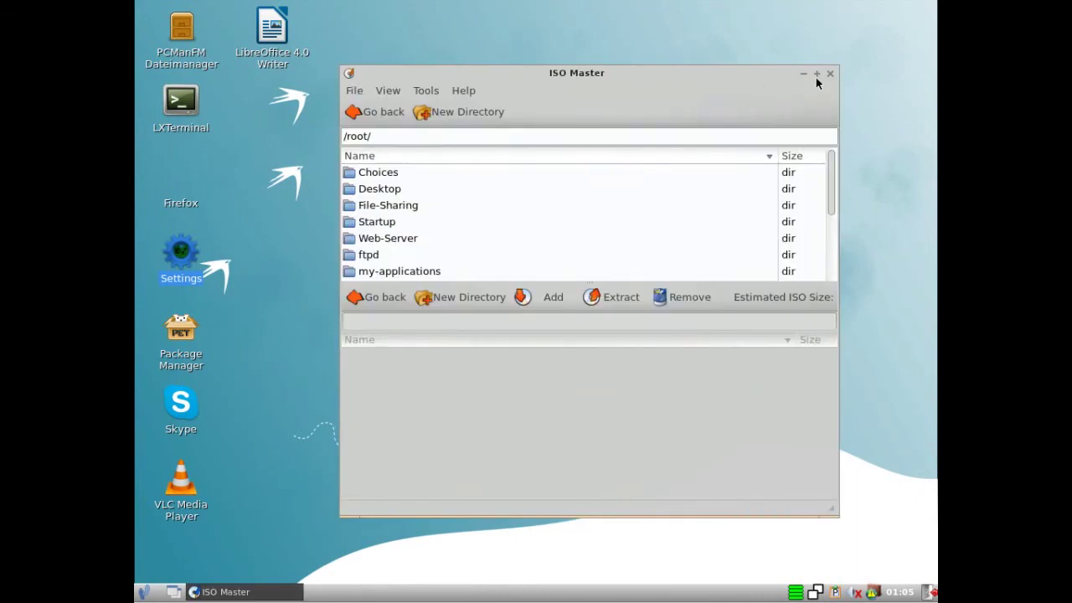
left_click(830, 74)
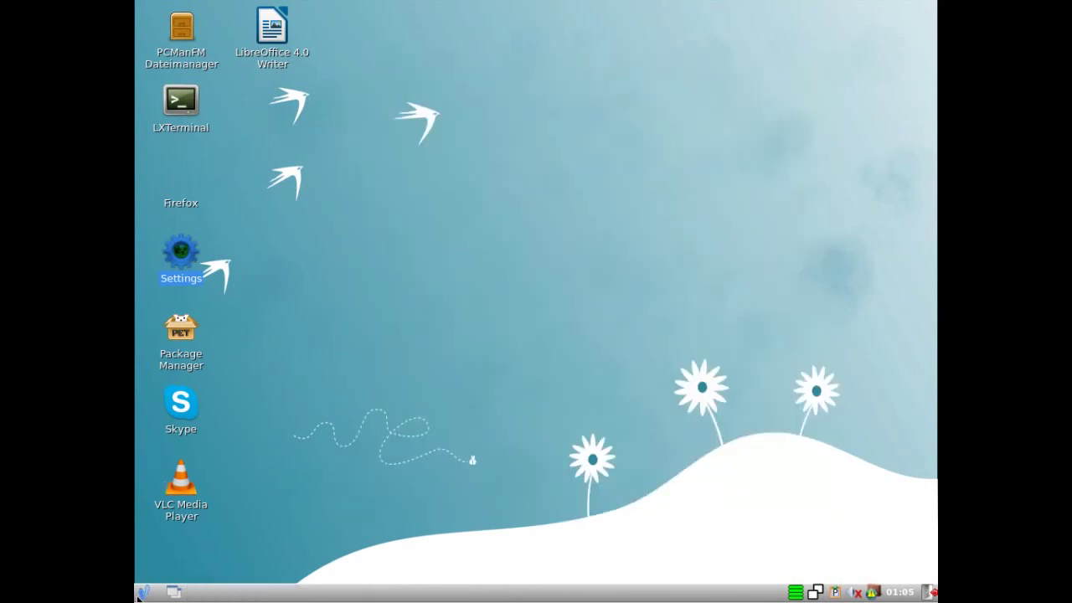
- Try to open the FFConvert multimedia converter from the Multimedia applications and dismiss its dialog
left_click(143, 593)
mouse_move(187, 512)
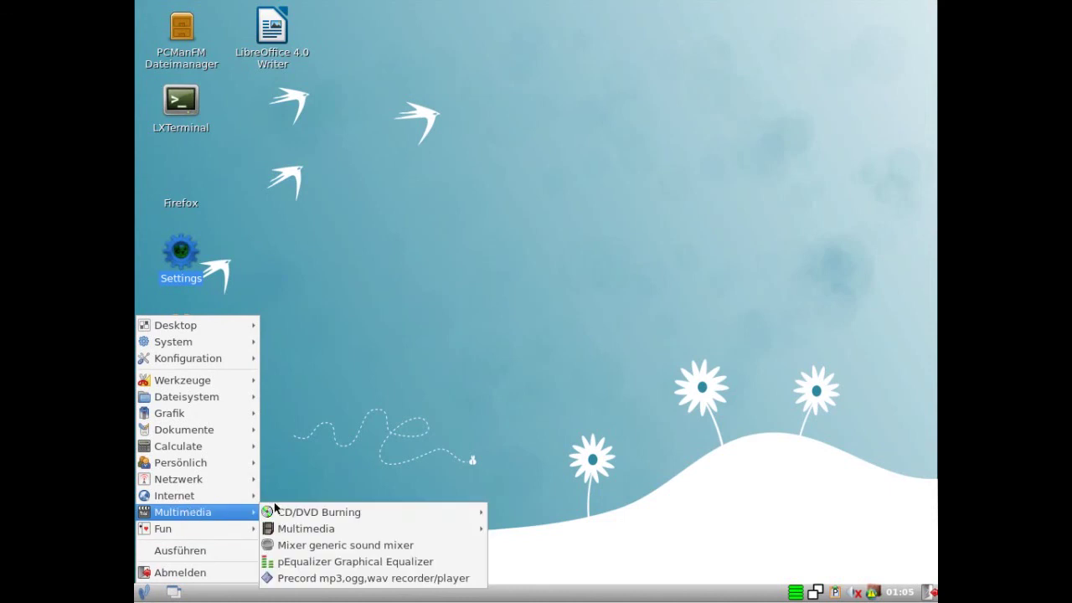
mouse_move(290, 530)
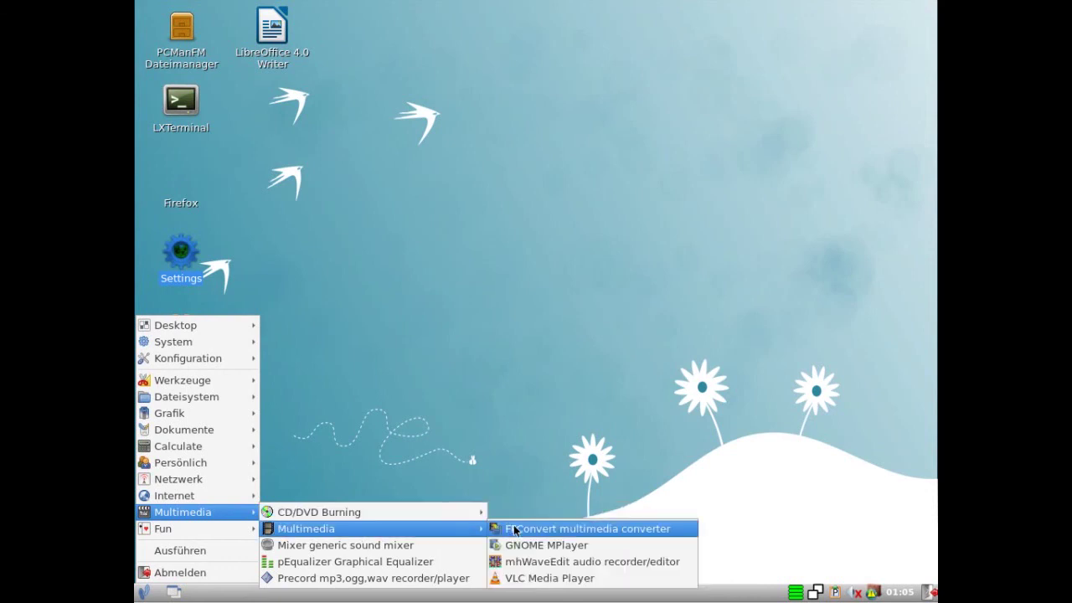
left_click(514, 529)
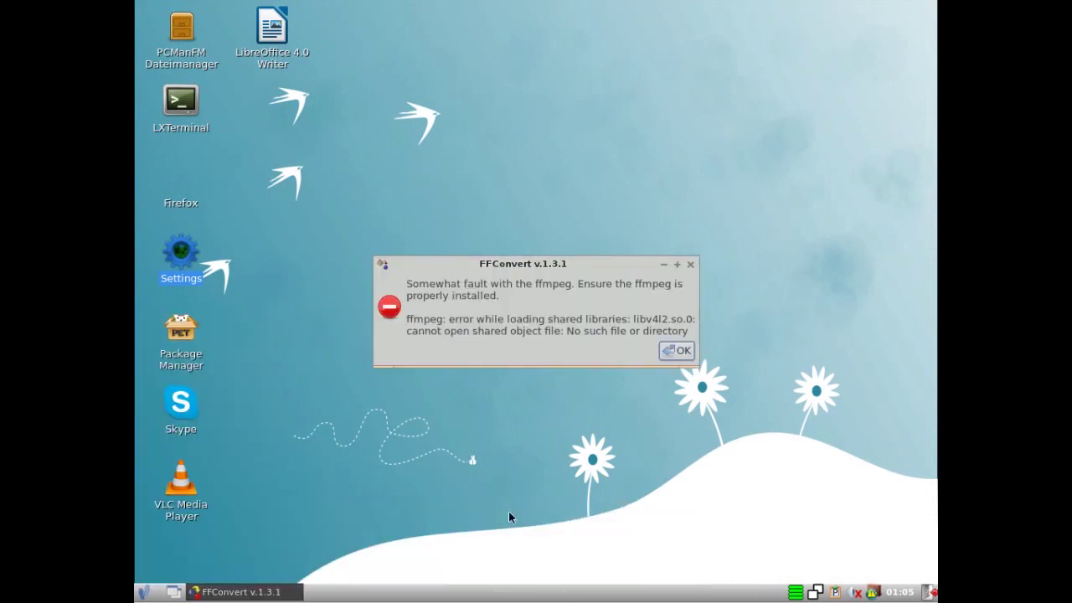
left_click(670, 348)
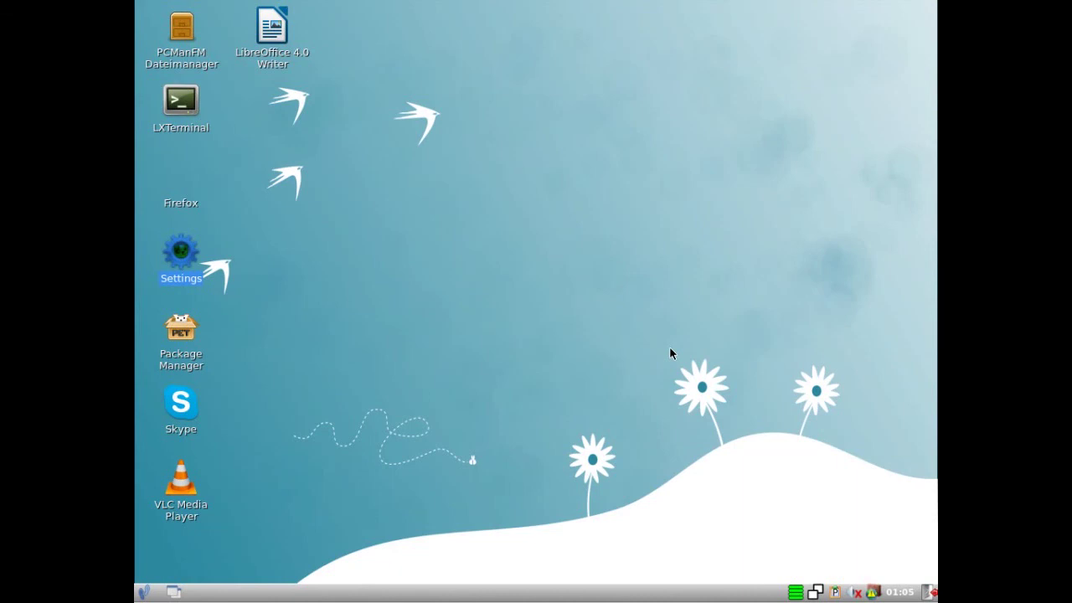
- Look through the remaining Multimedia and Fun categories, open the Shutdown Manager through Abmelden, view its options, and close it
left_click(144, 592)
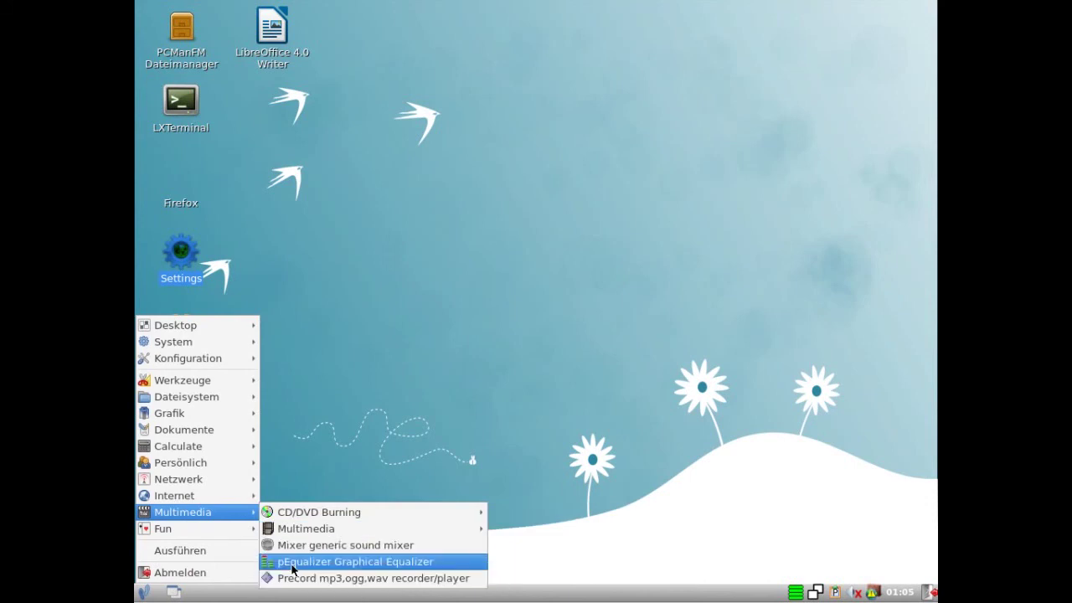
mouse_move(234, 530)
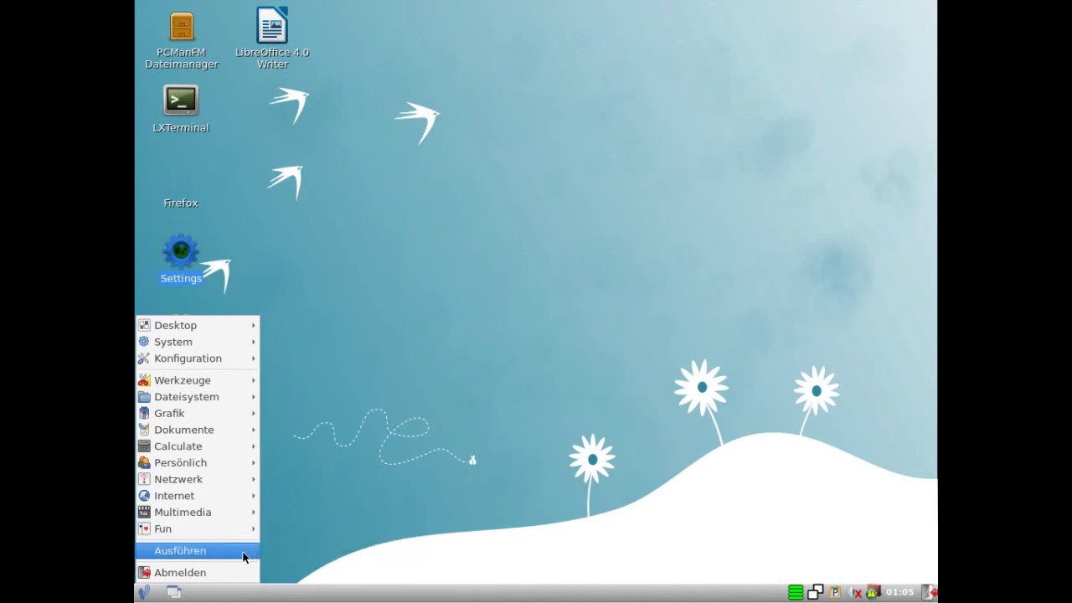
left_click(224, 574)
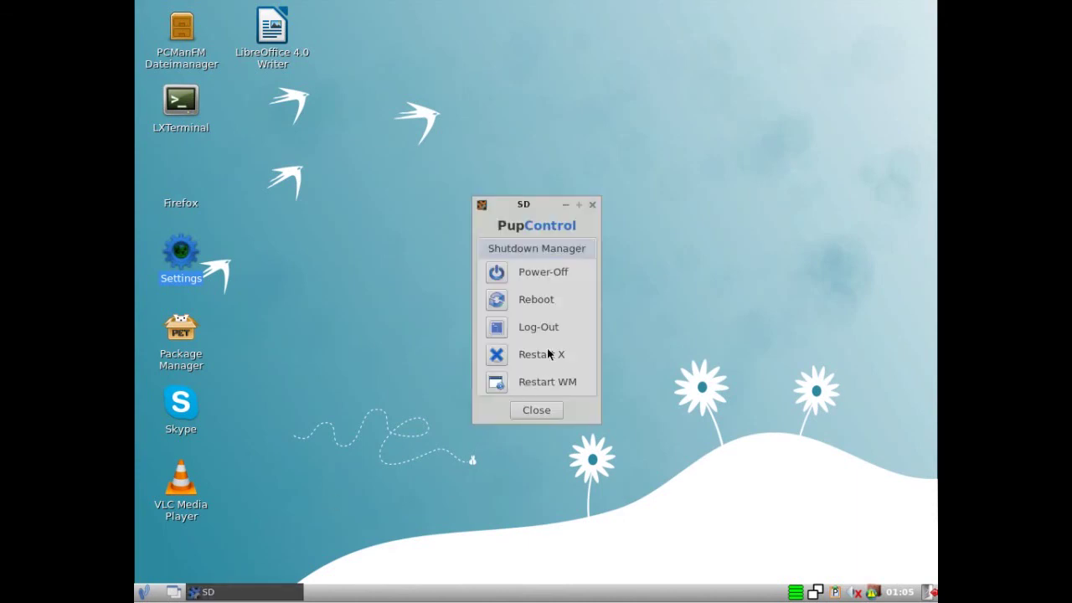
left_click(592, 205)
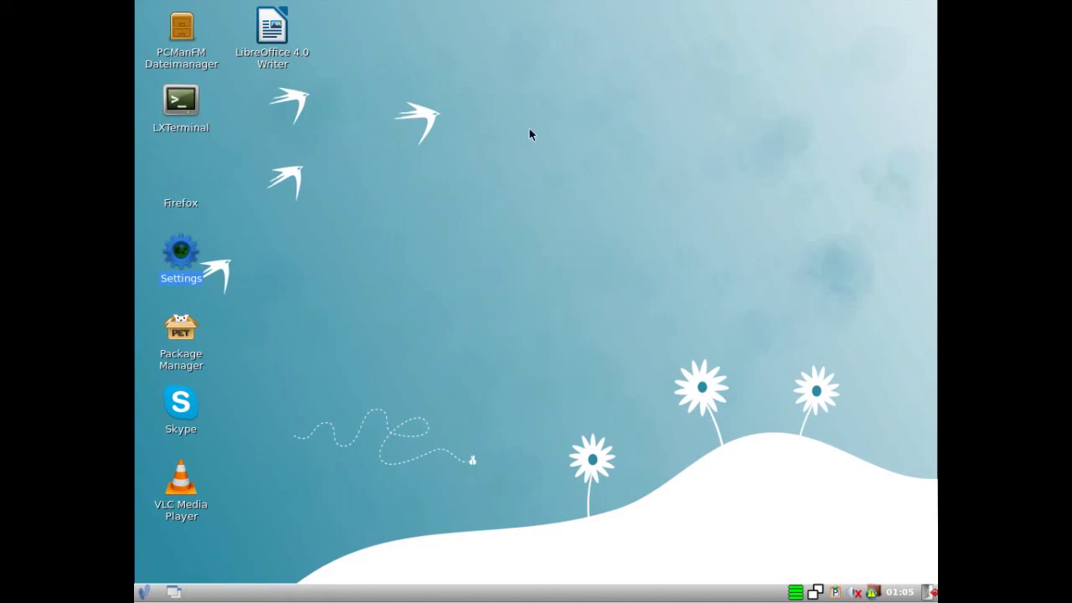
- Raise the system volume to 66%
key("XF86AudioRaiseVolume")
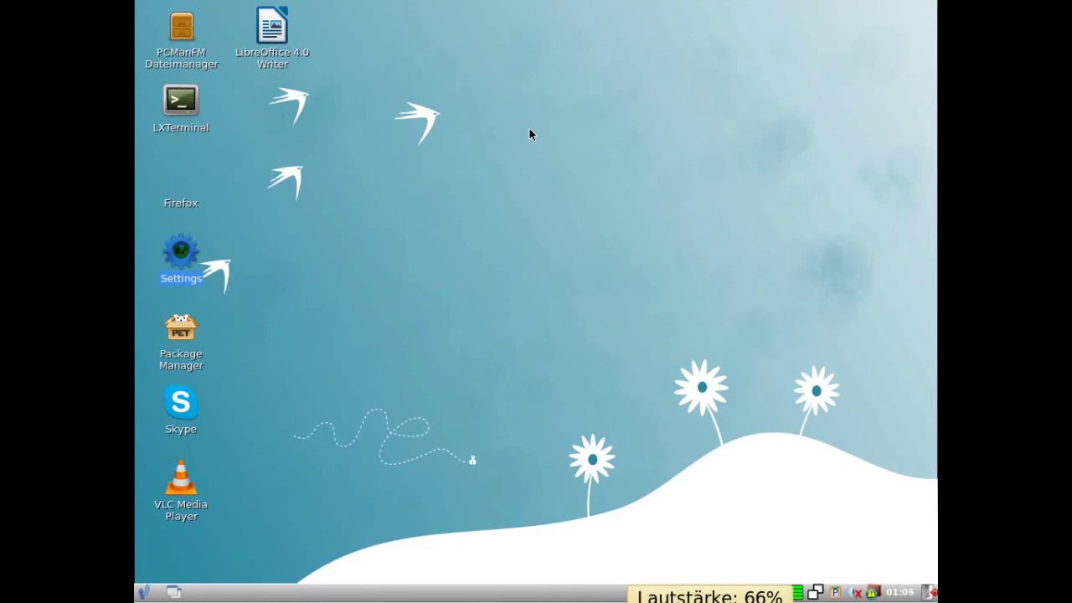